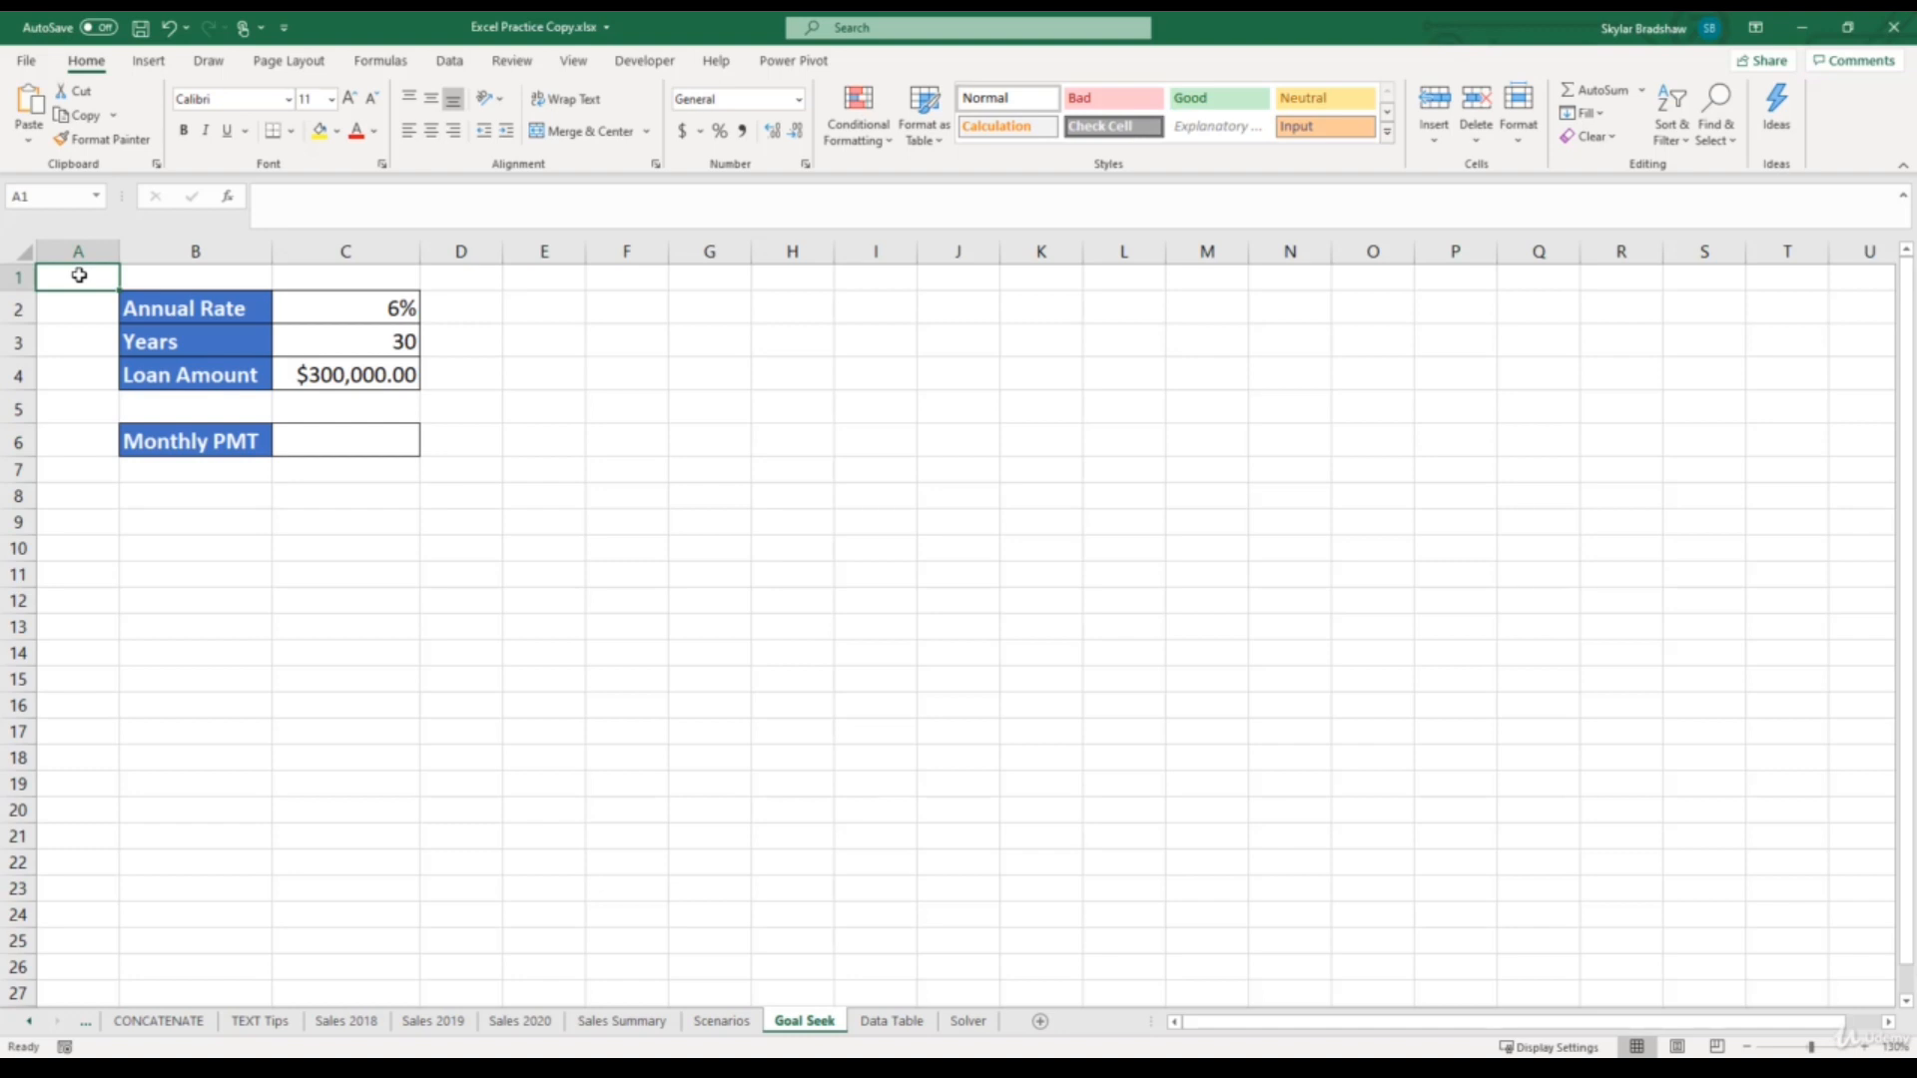
- Start a PMT function in the Monthly PMT cell C6 and set its Rate argument to C2/12
left_click(364, 437)
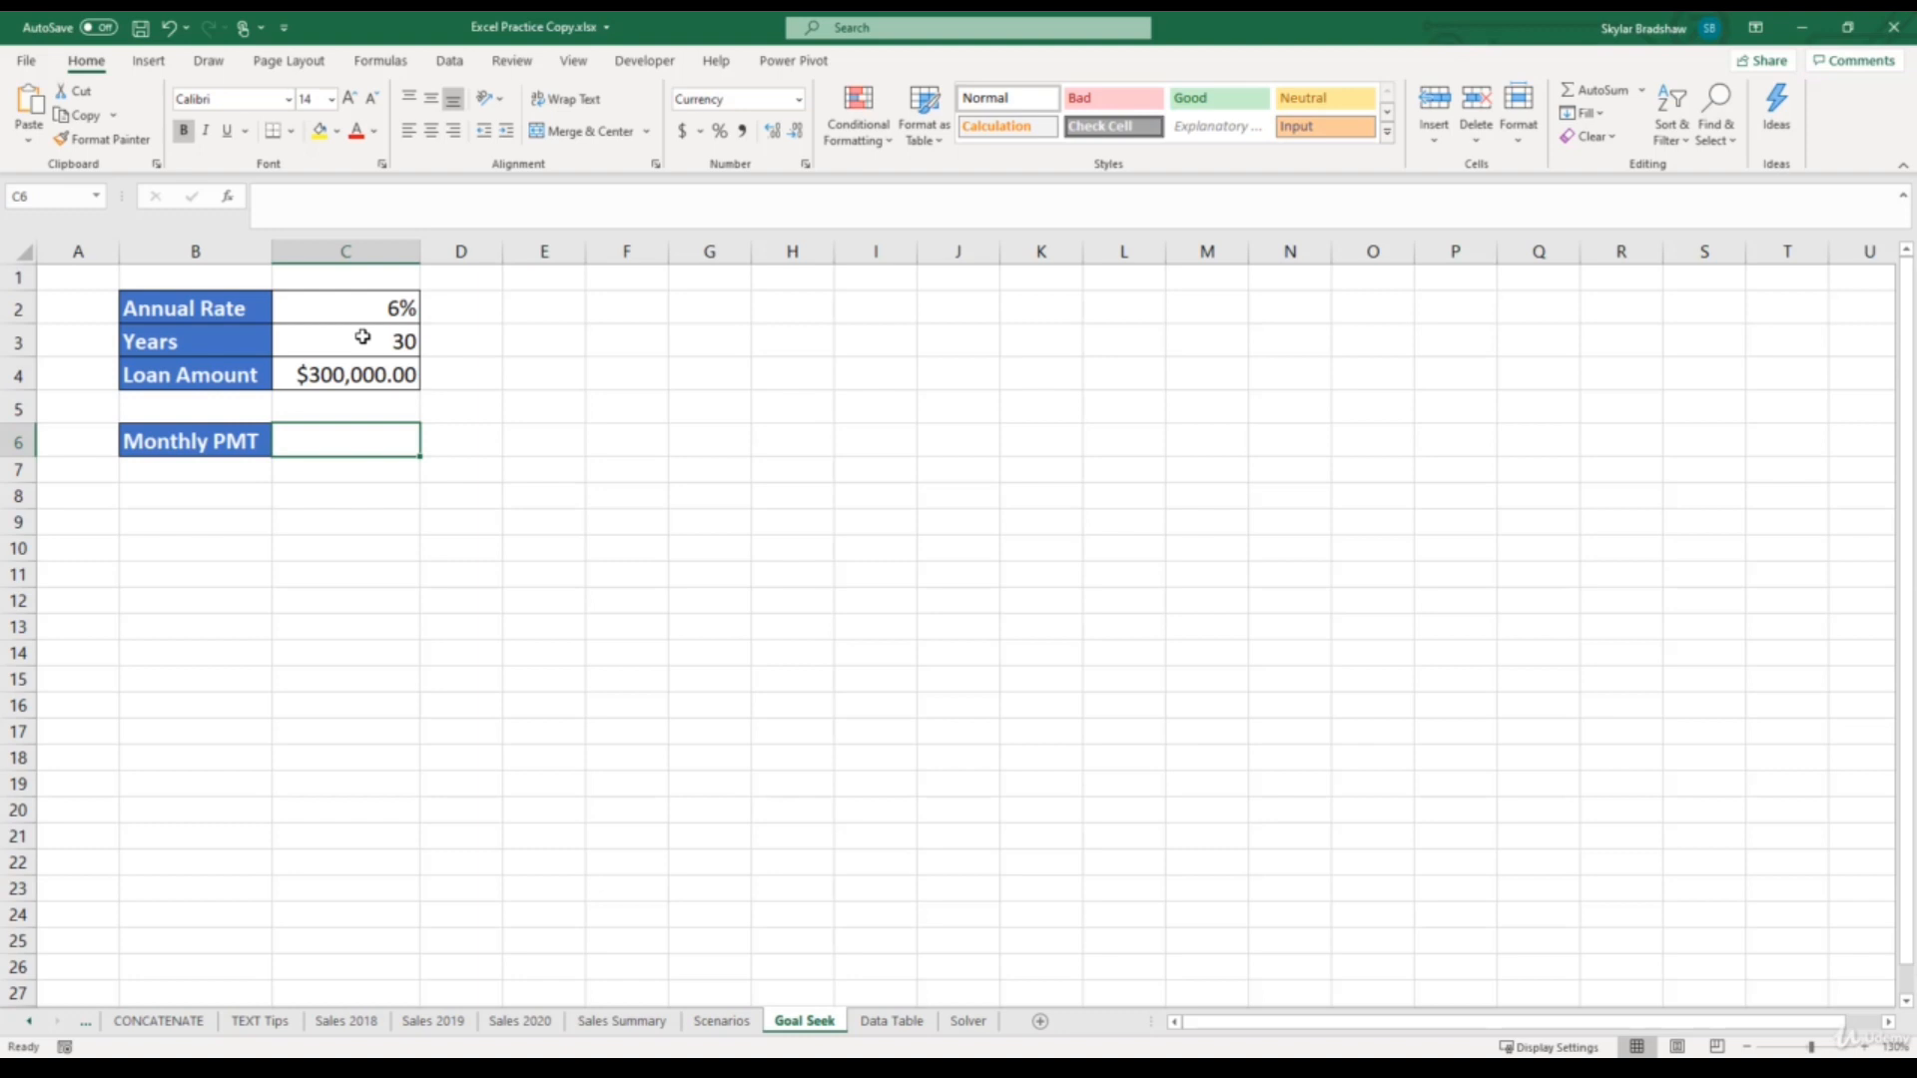
type("=")
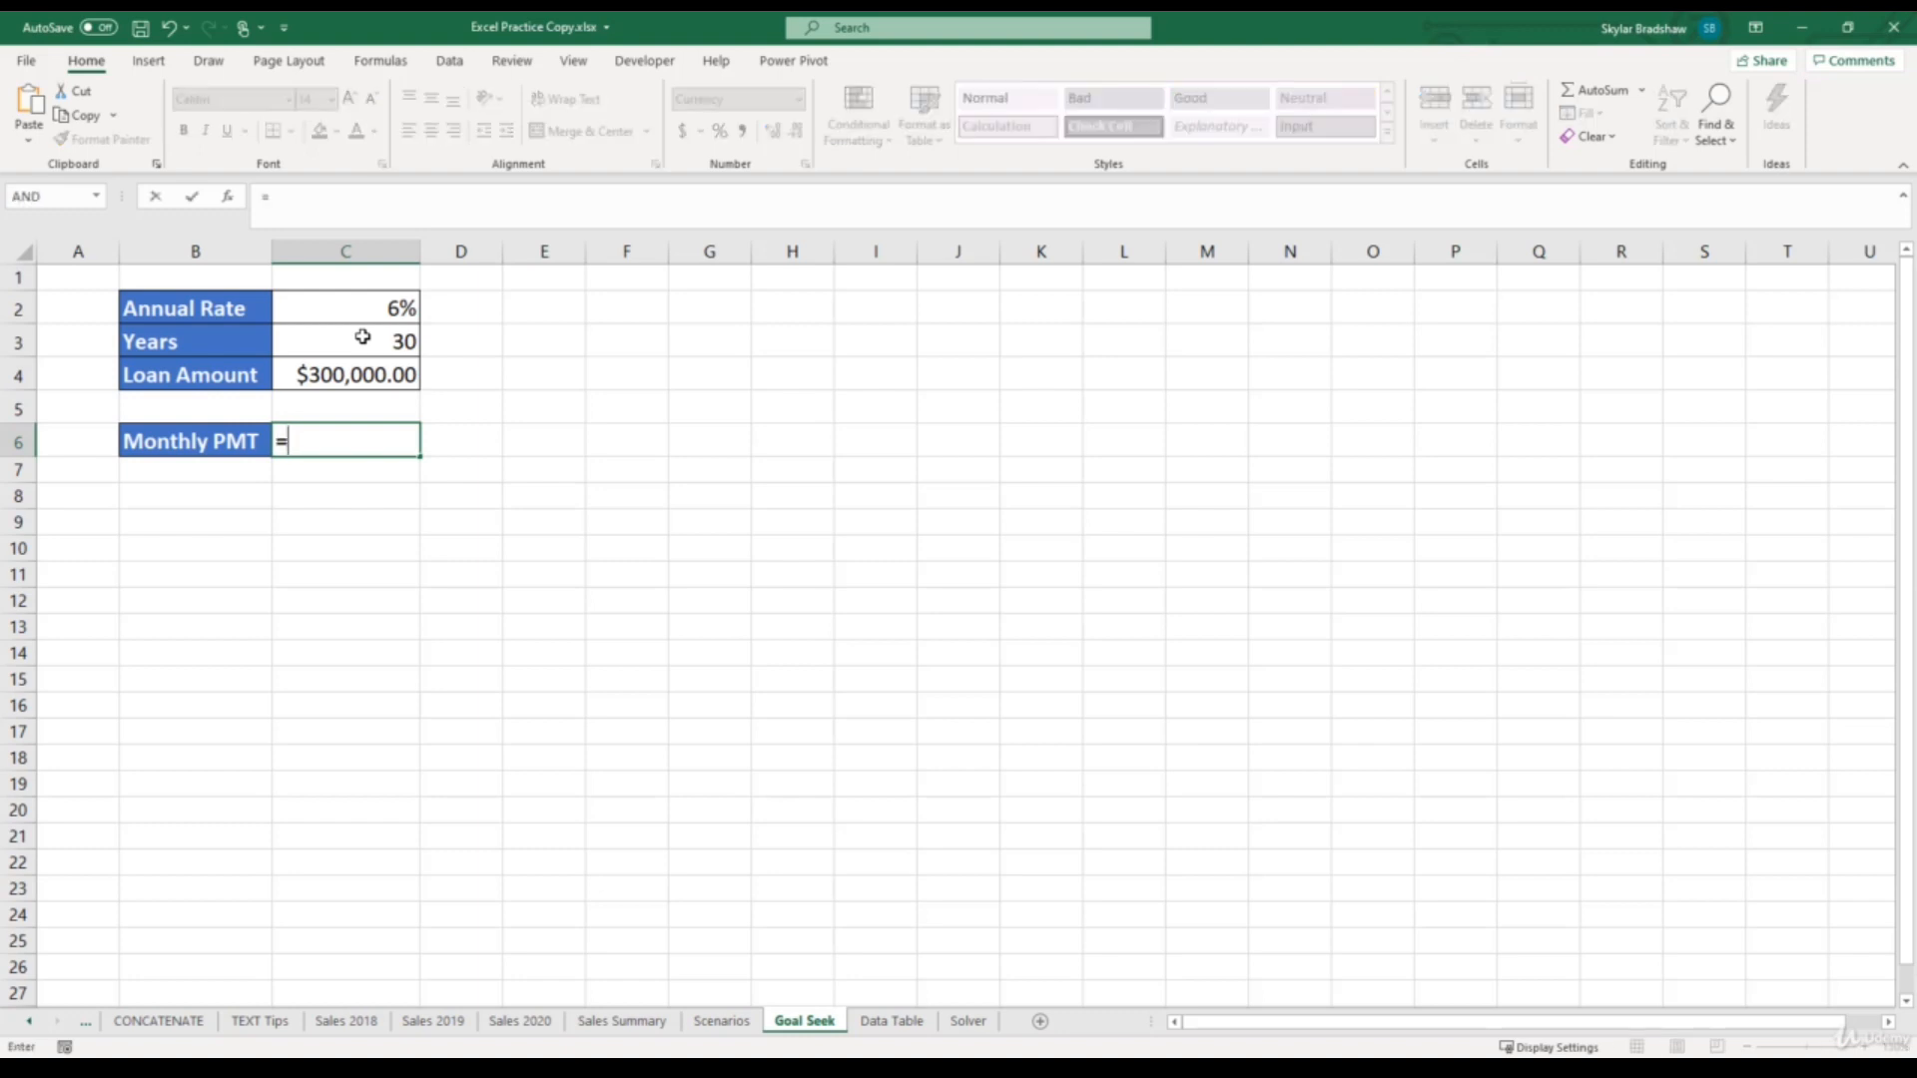
type("pmt")
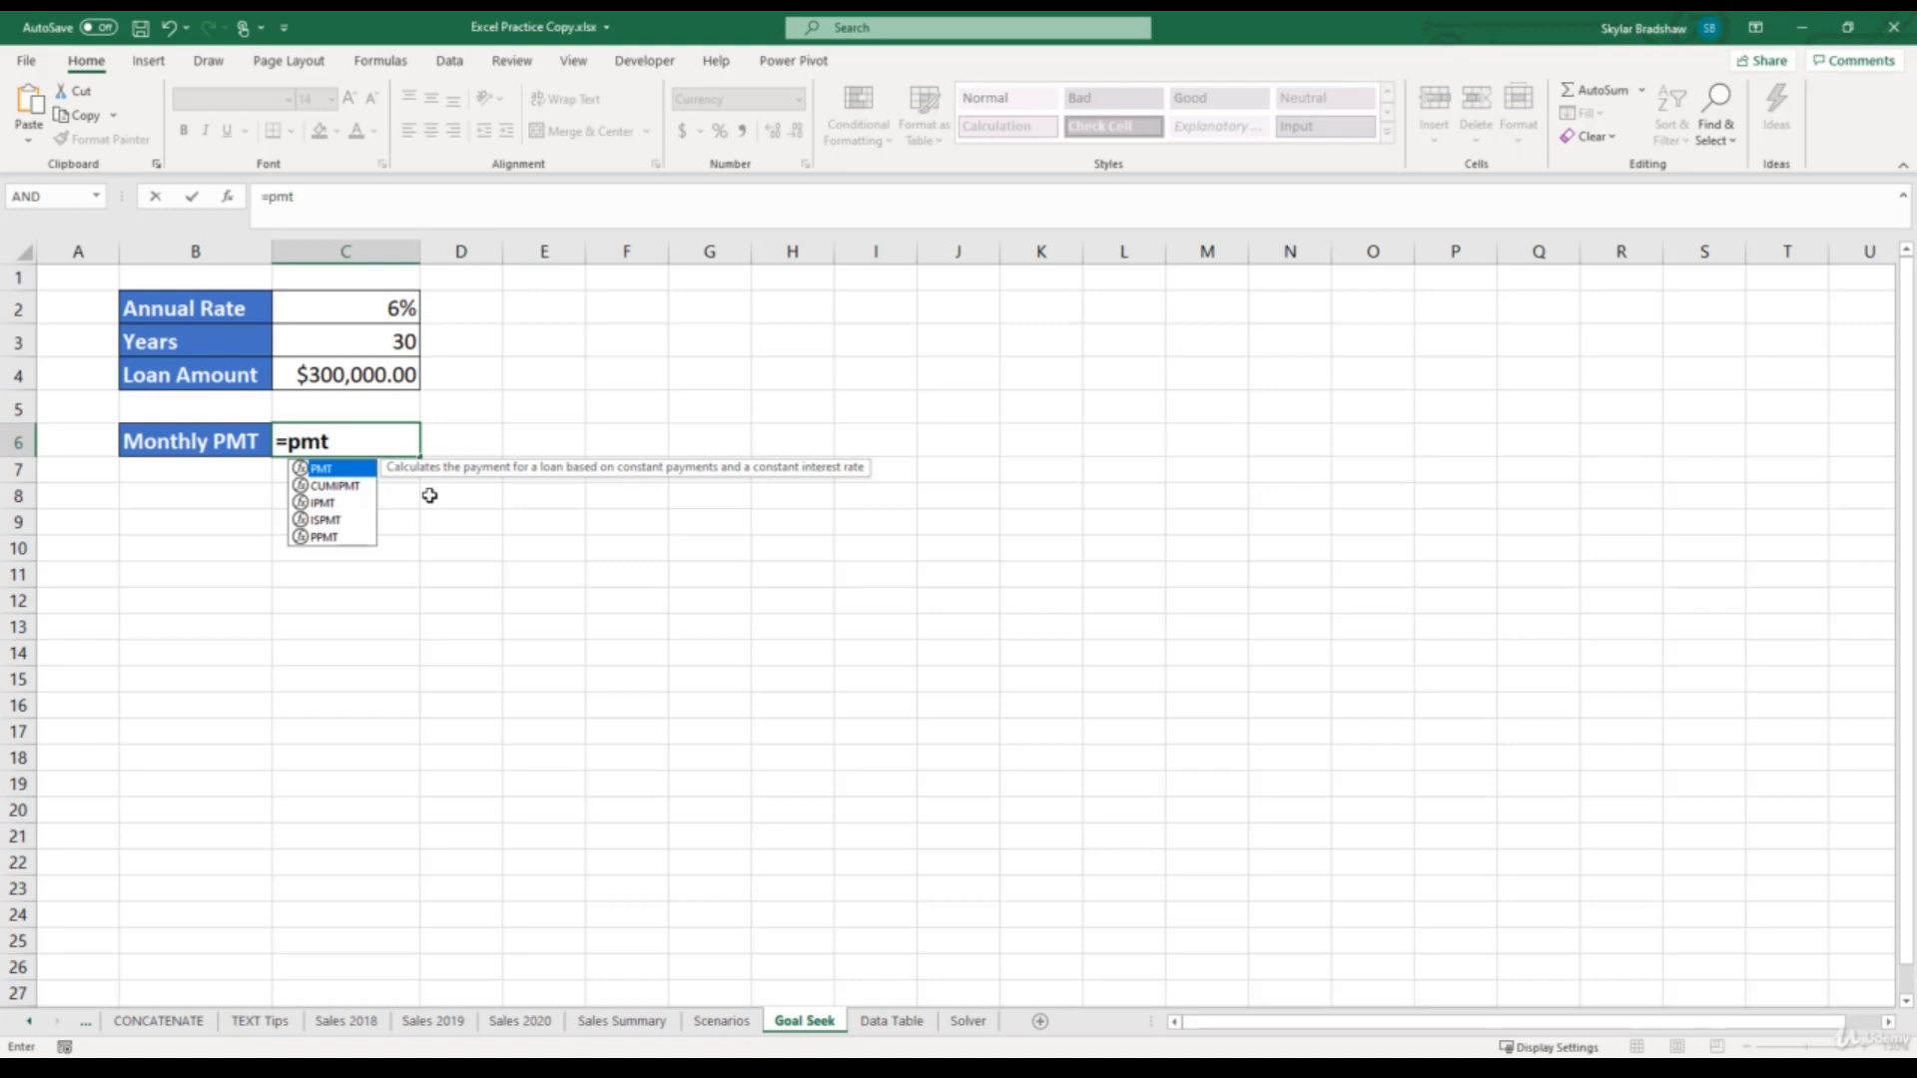
key("Tab")
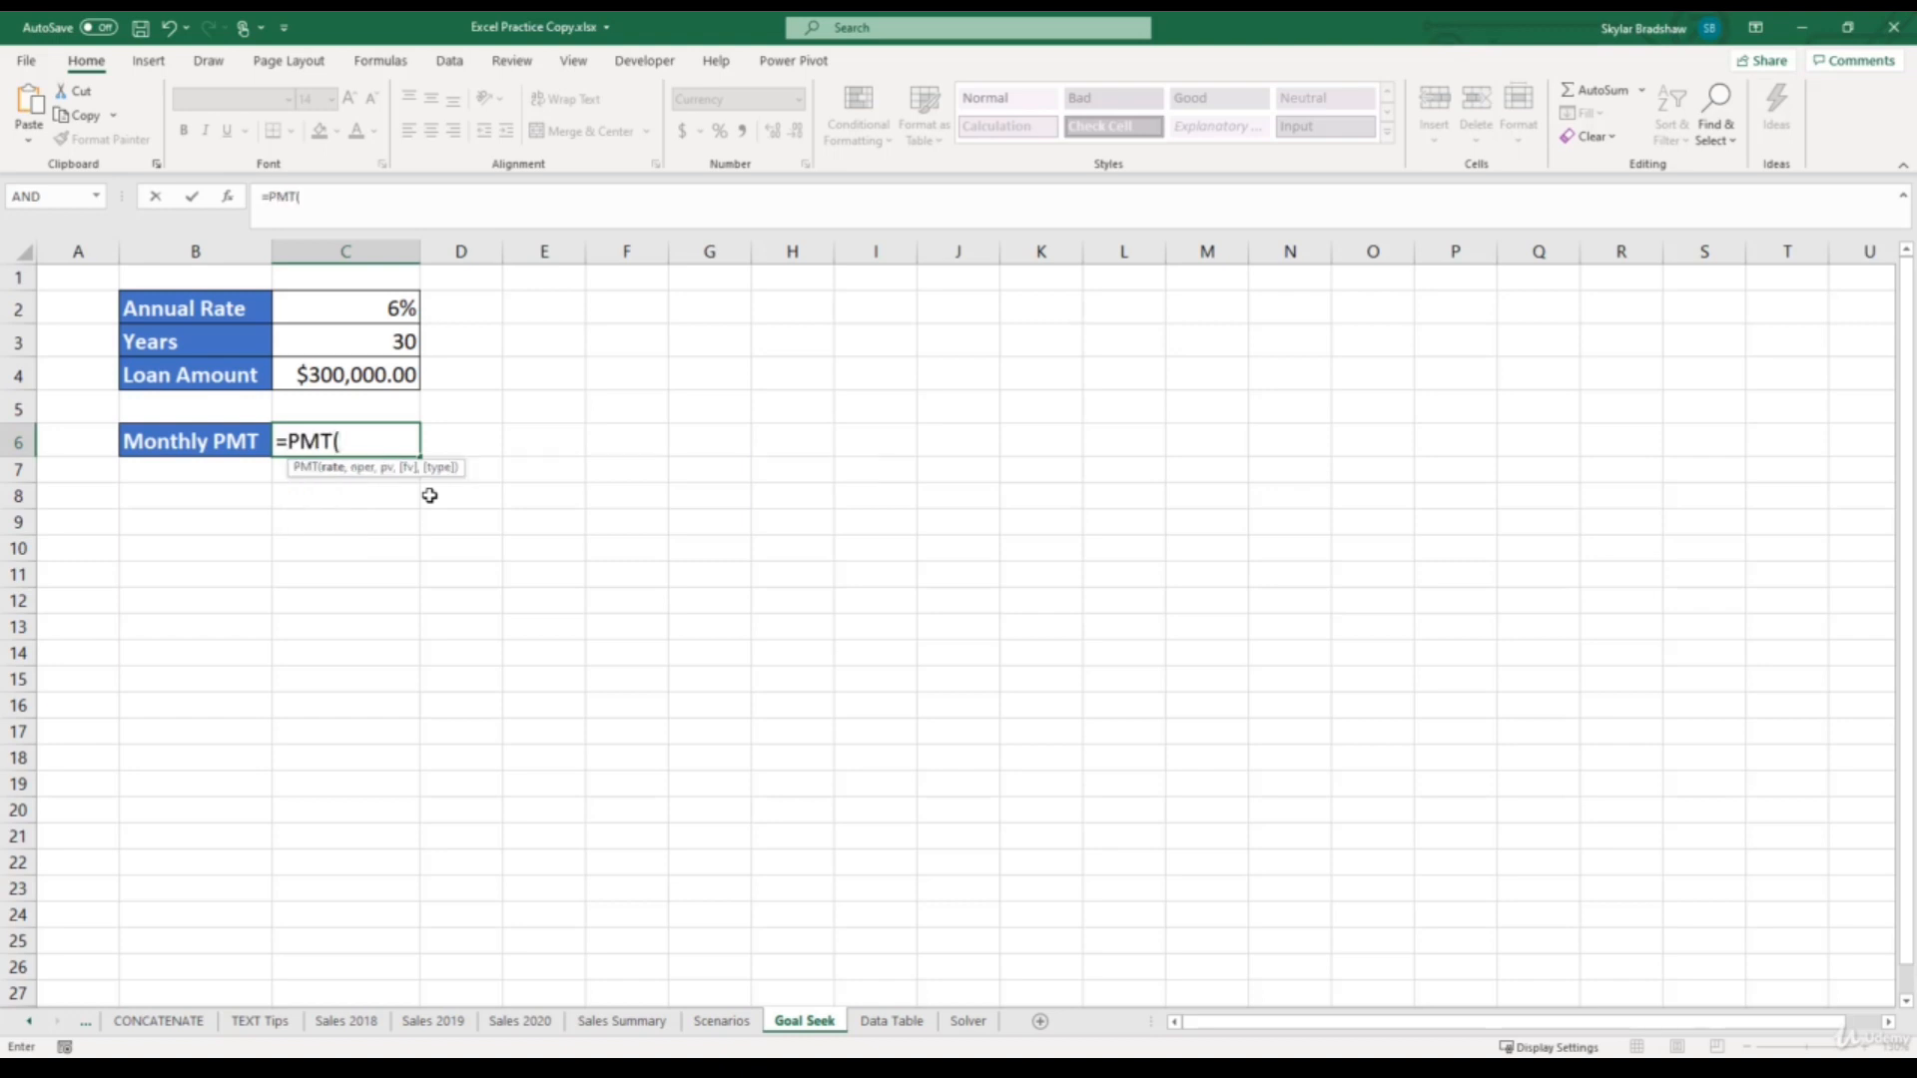
left_click(229, 197)
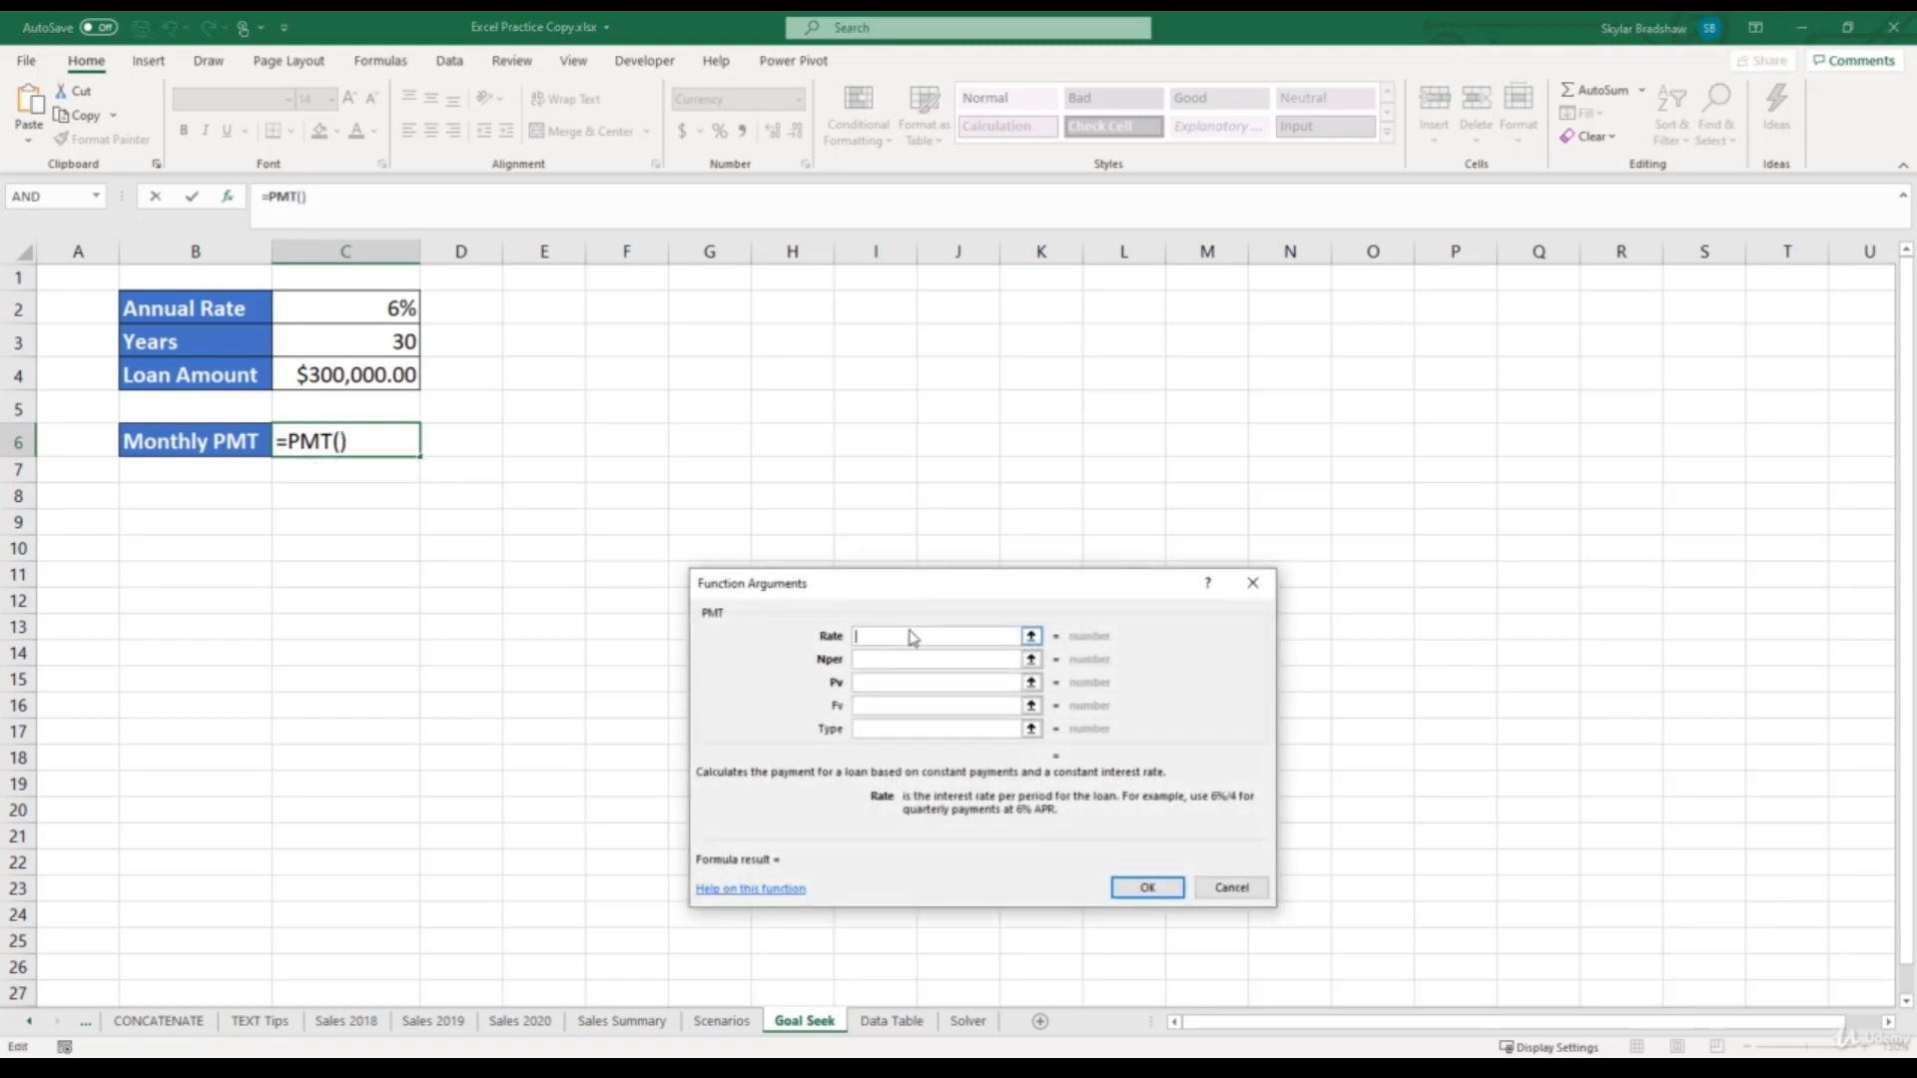
left_click(325, 311)
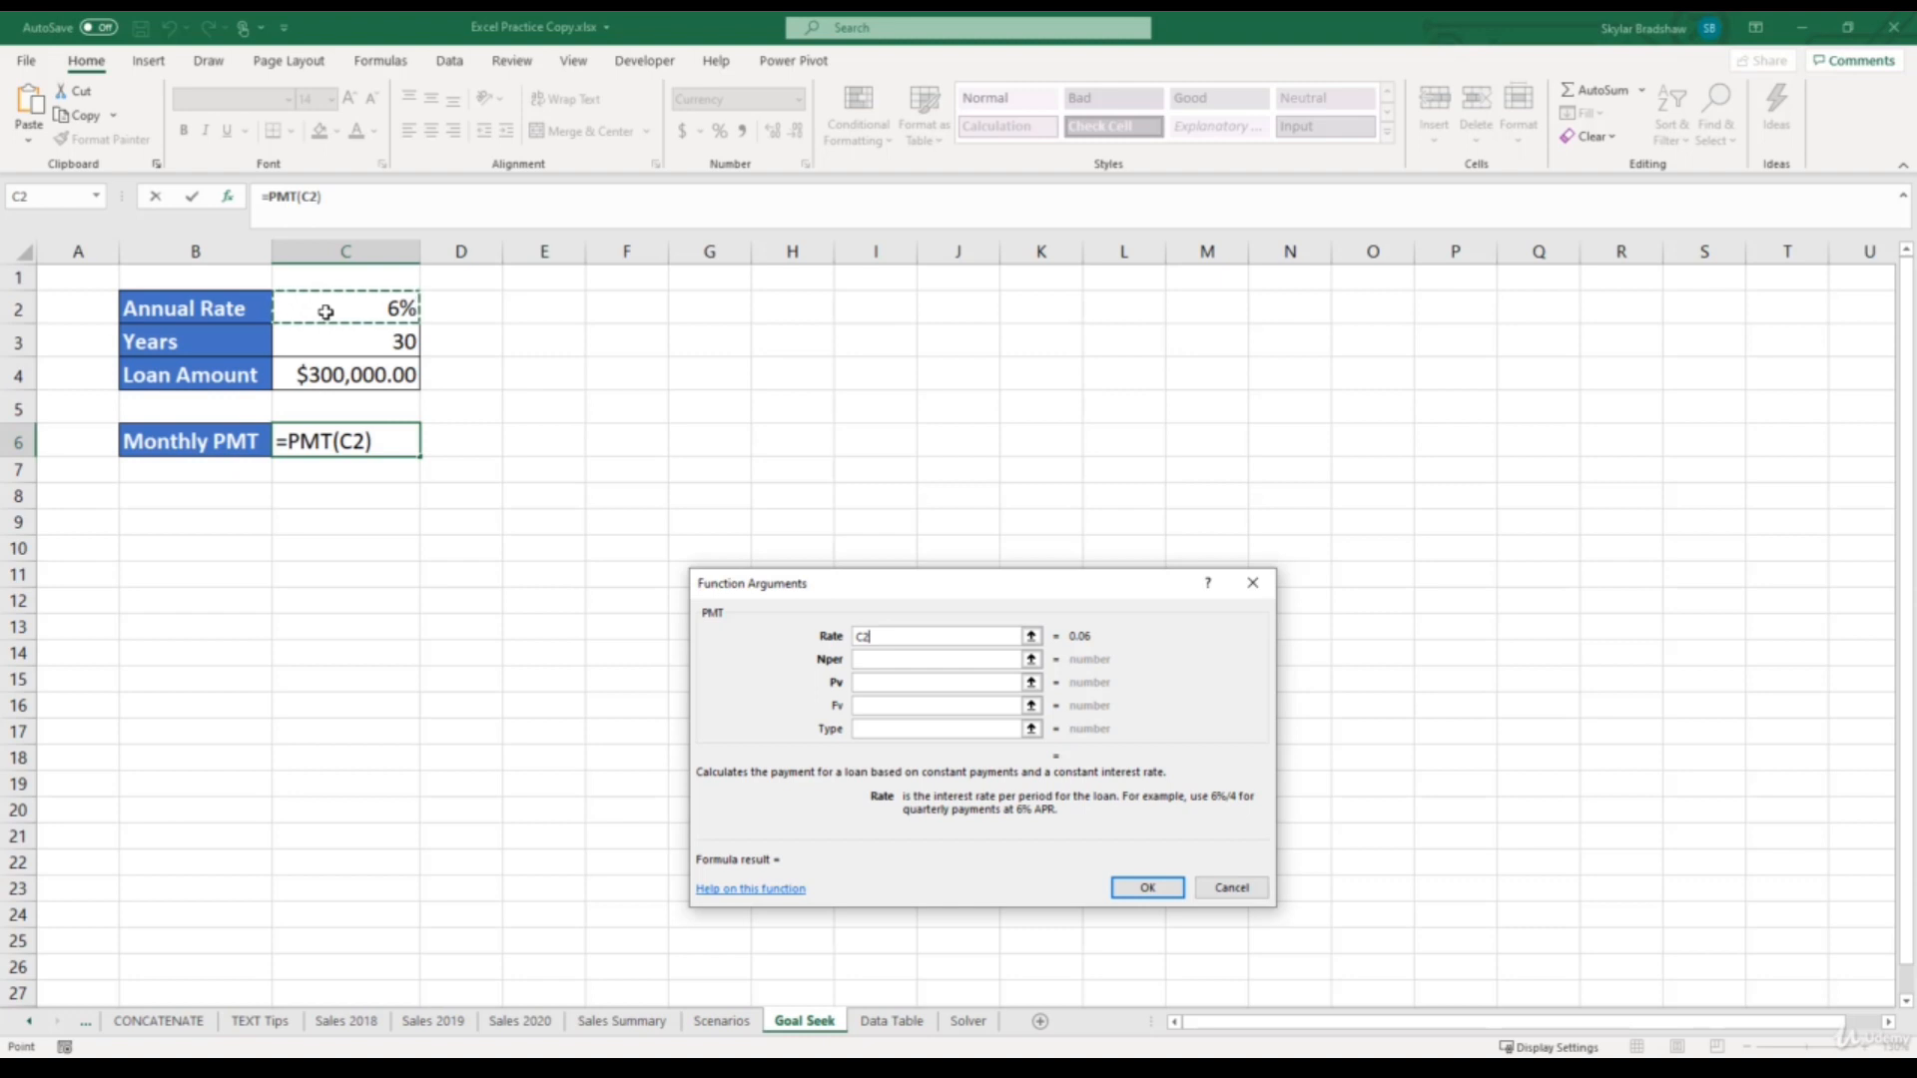
type("/12")
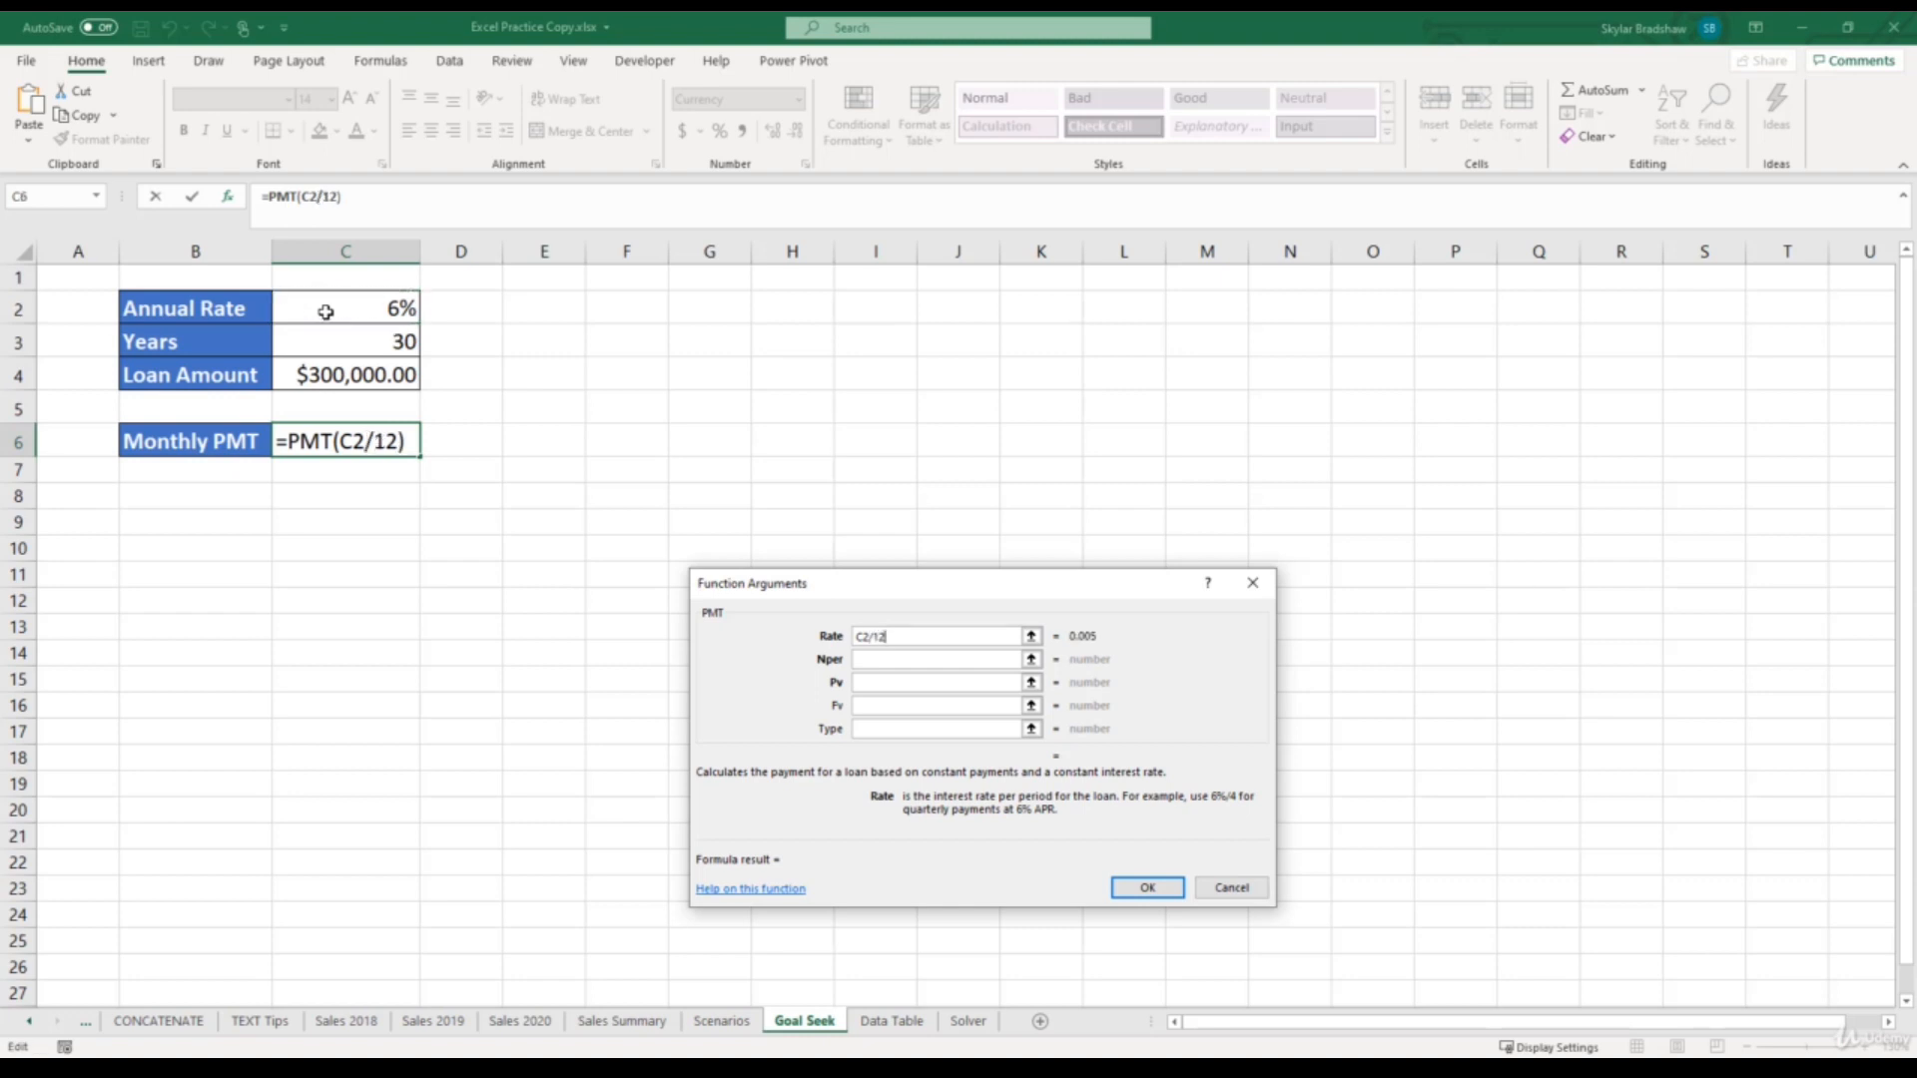
- Complete the PMT function with C3*12 as Nper and the loan amount C4 as Pv
left_click(883, 661)
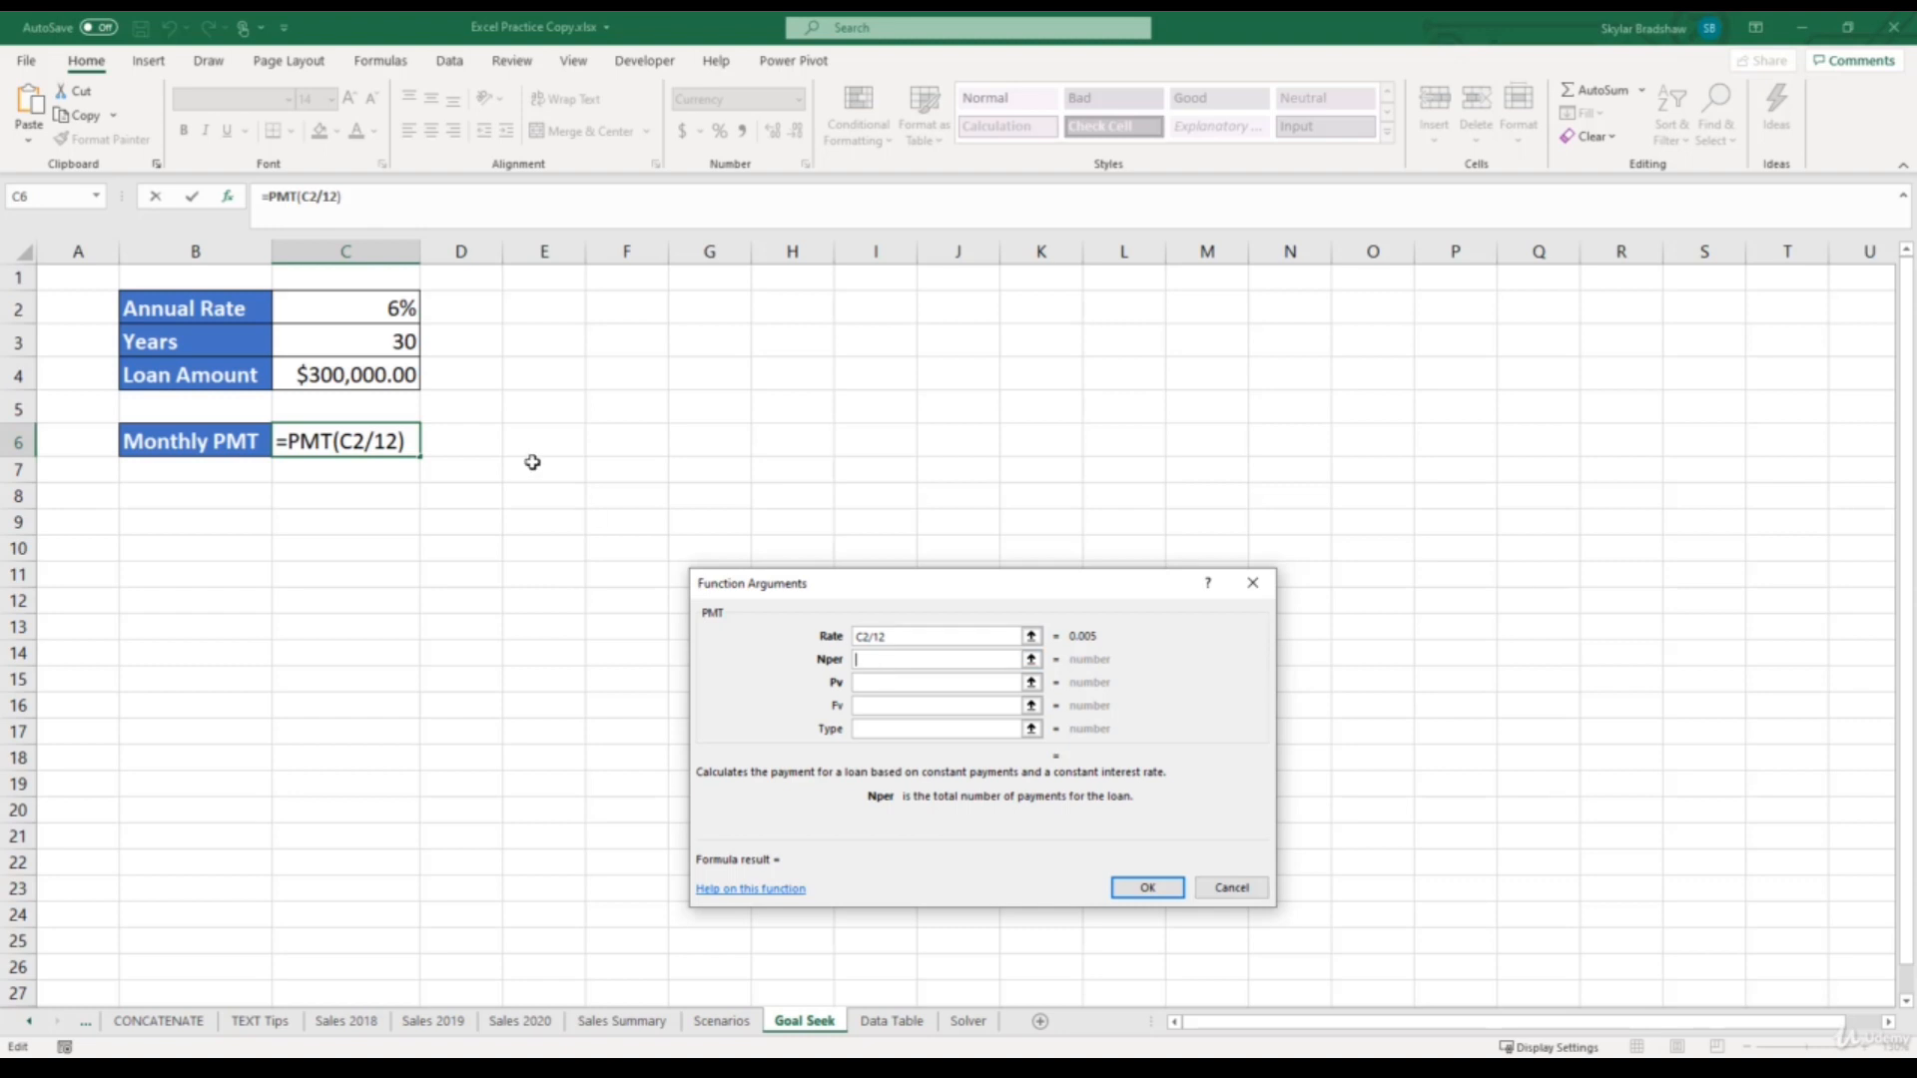
left_click(365, 342)
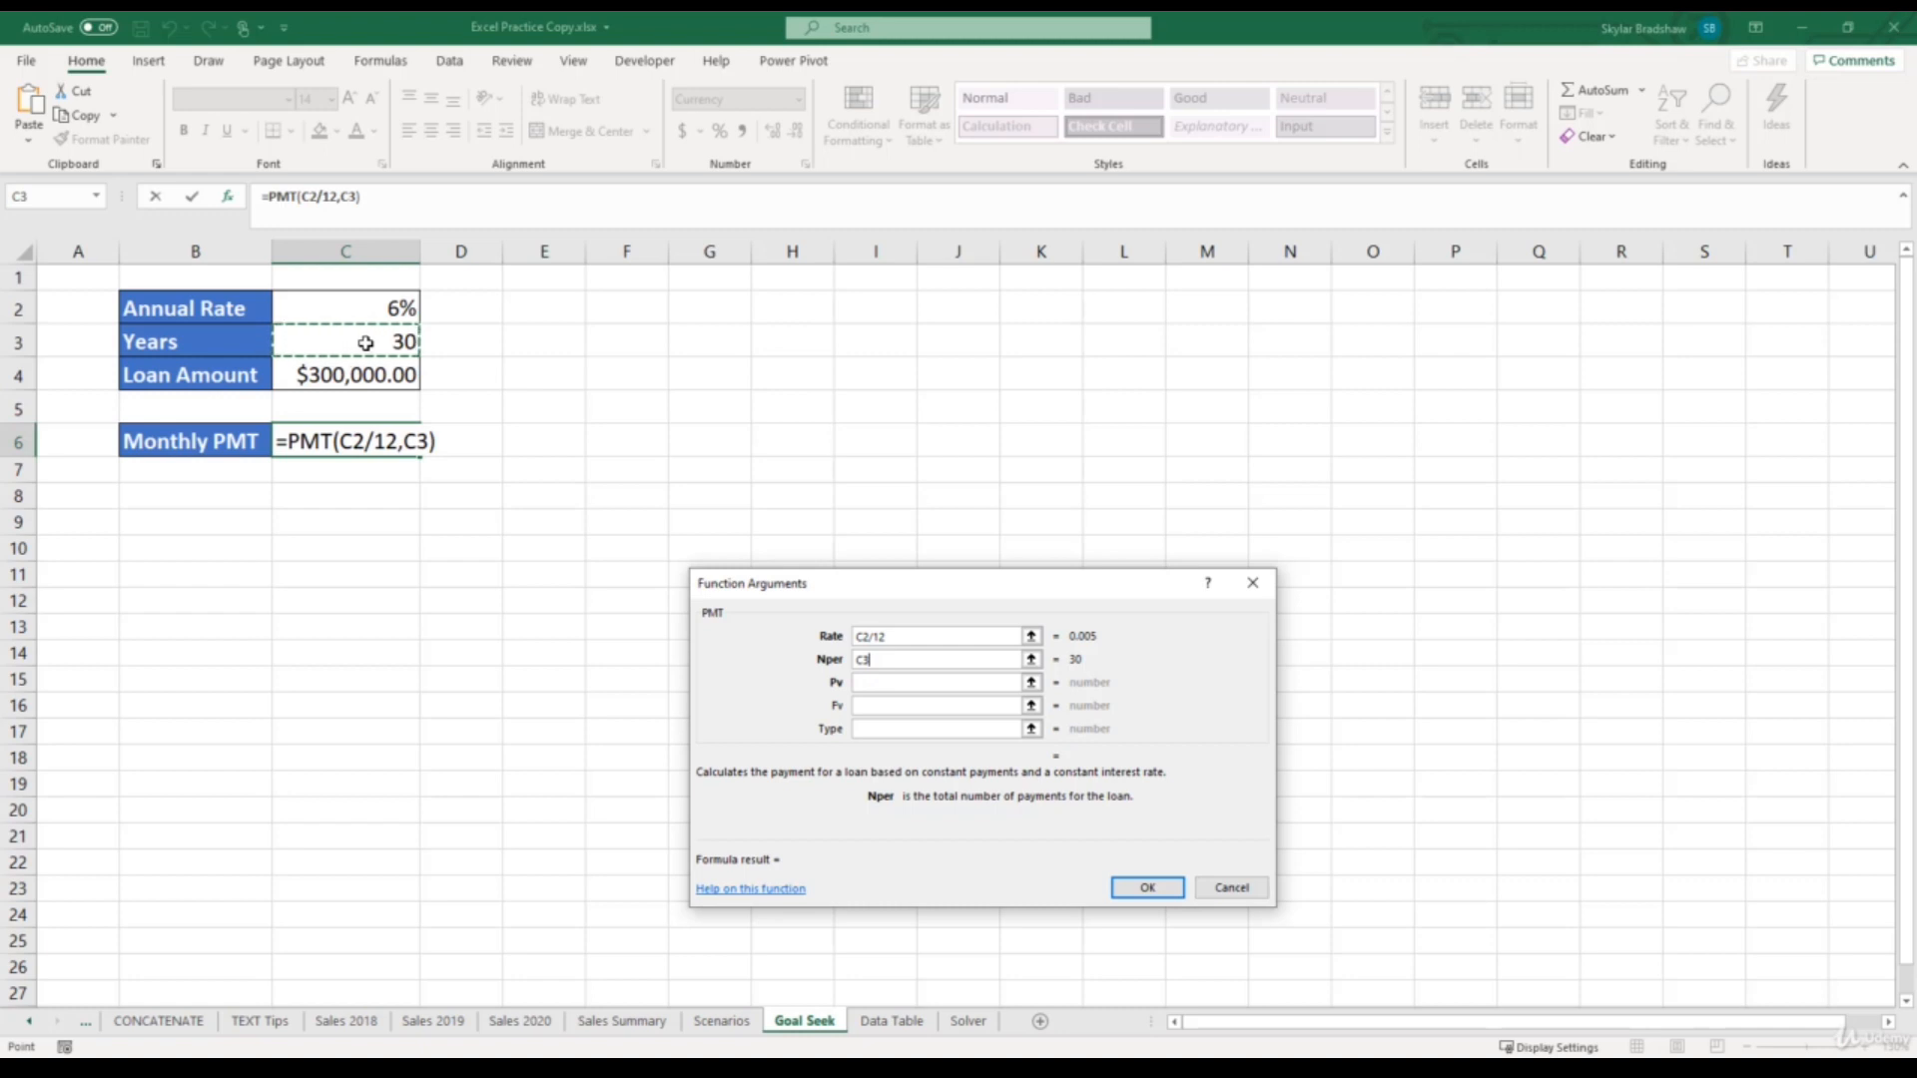
key("F2")
type("*")
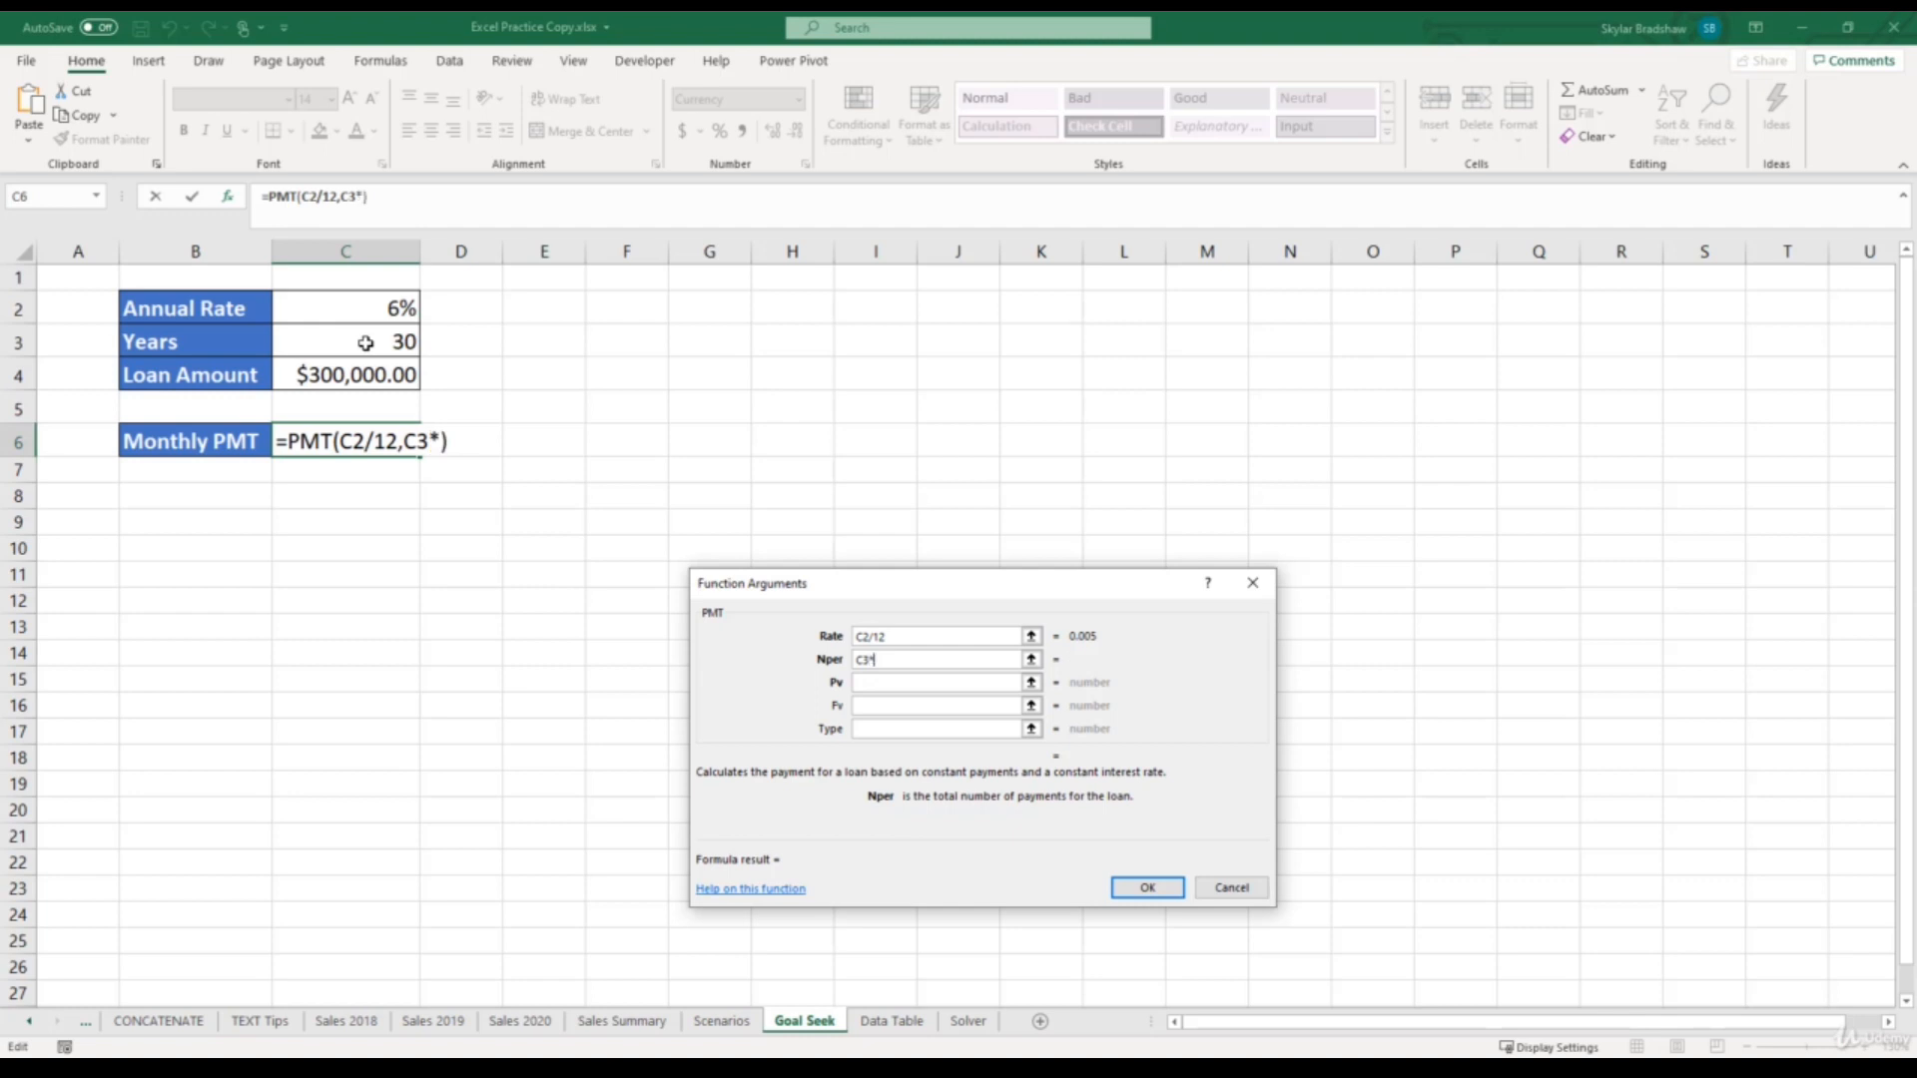
type("12")
left_click(887, 683)
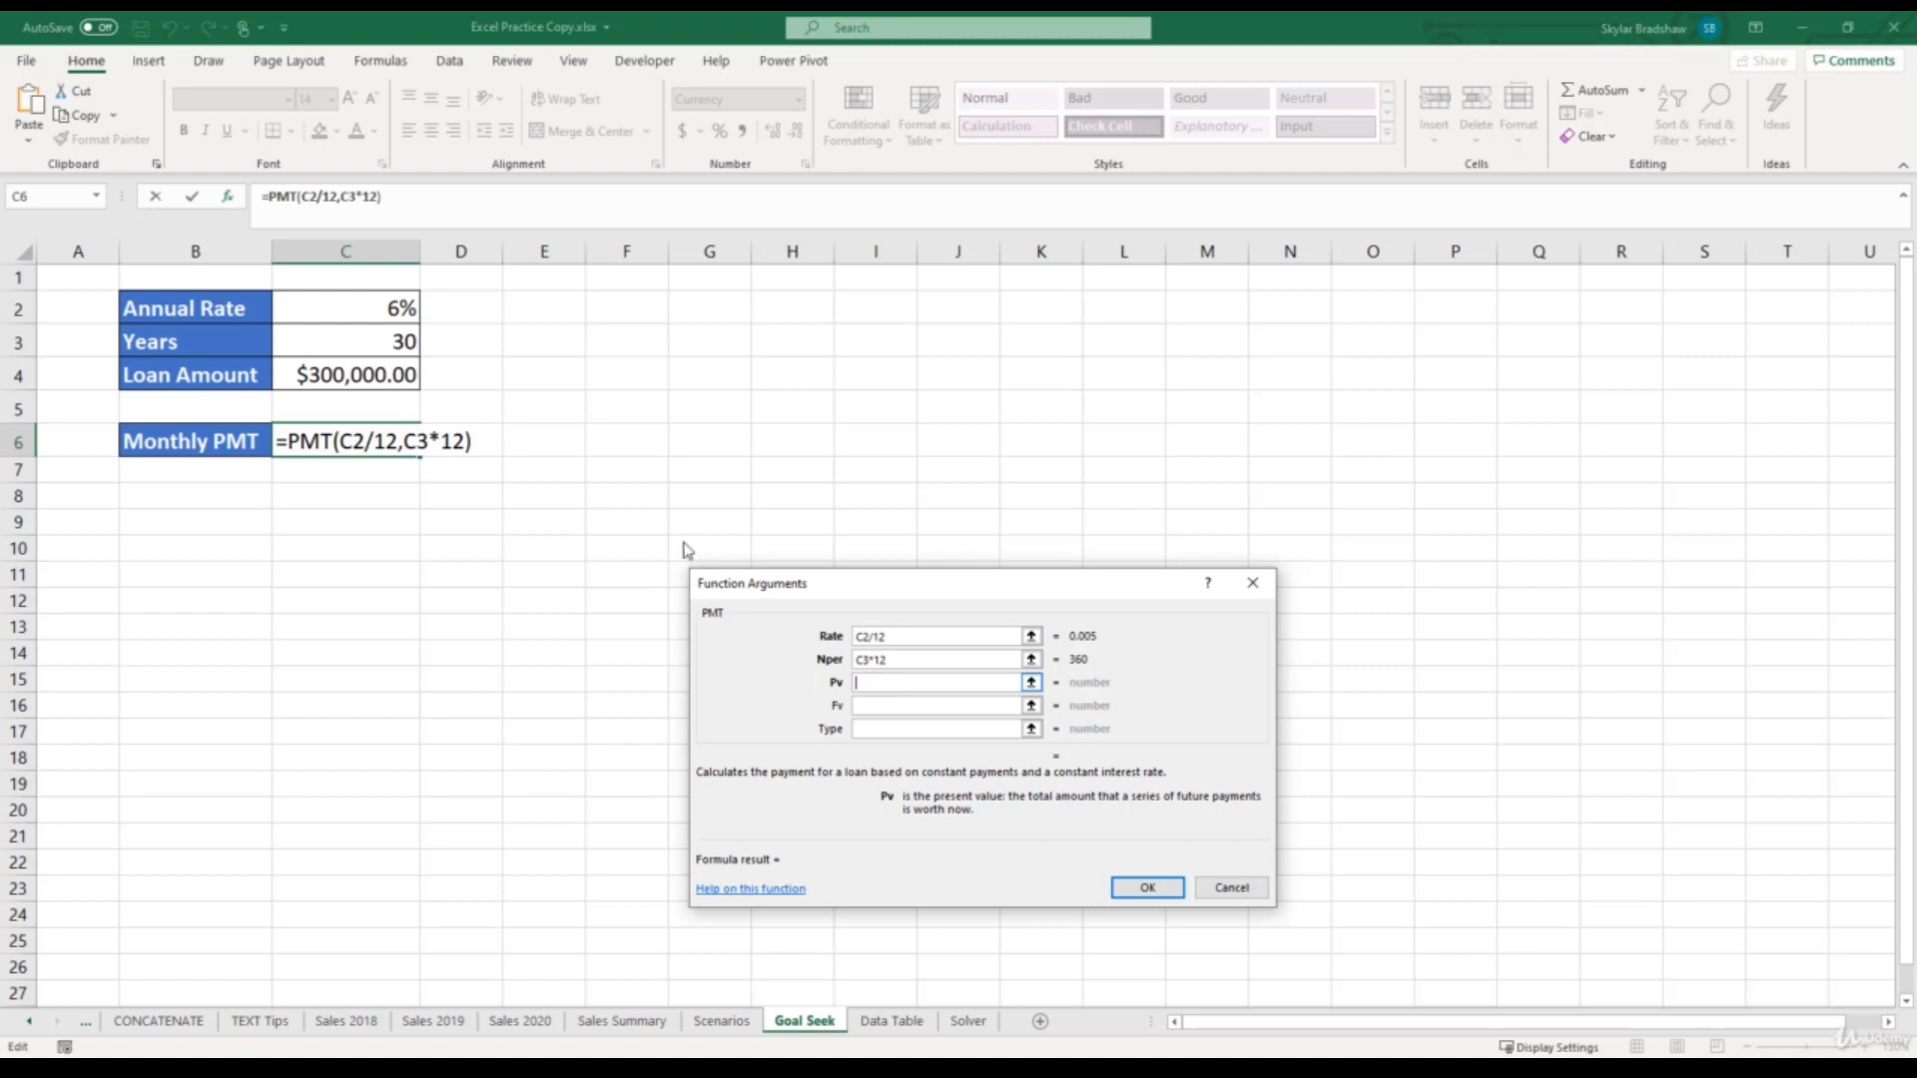
left_click(388, 375)
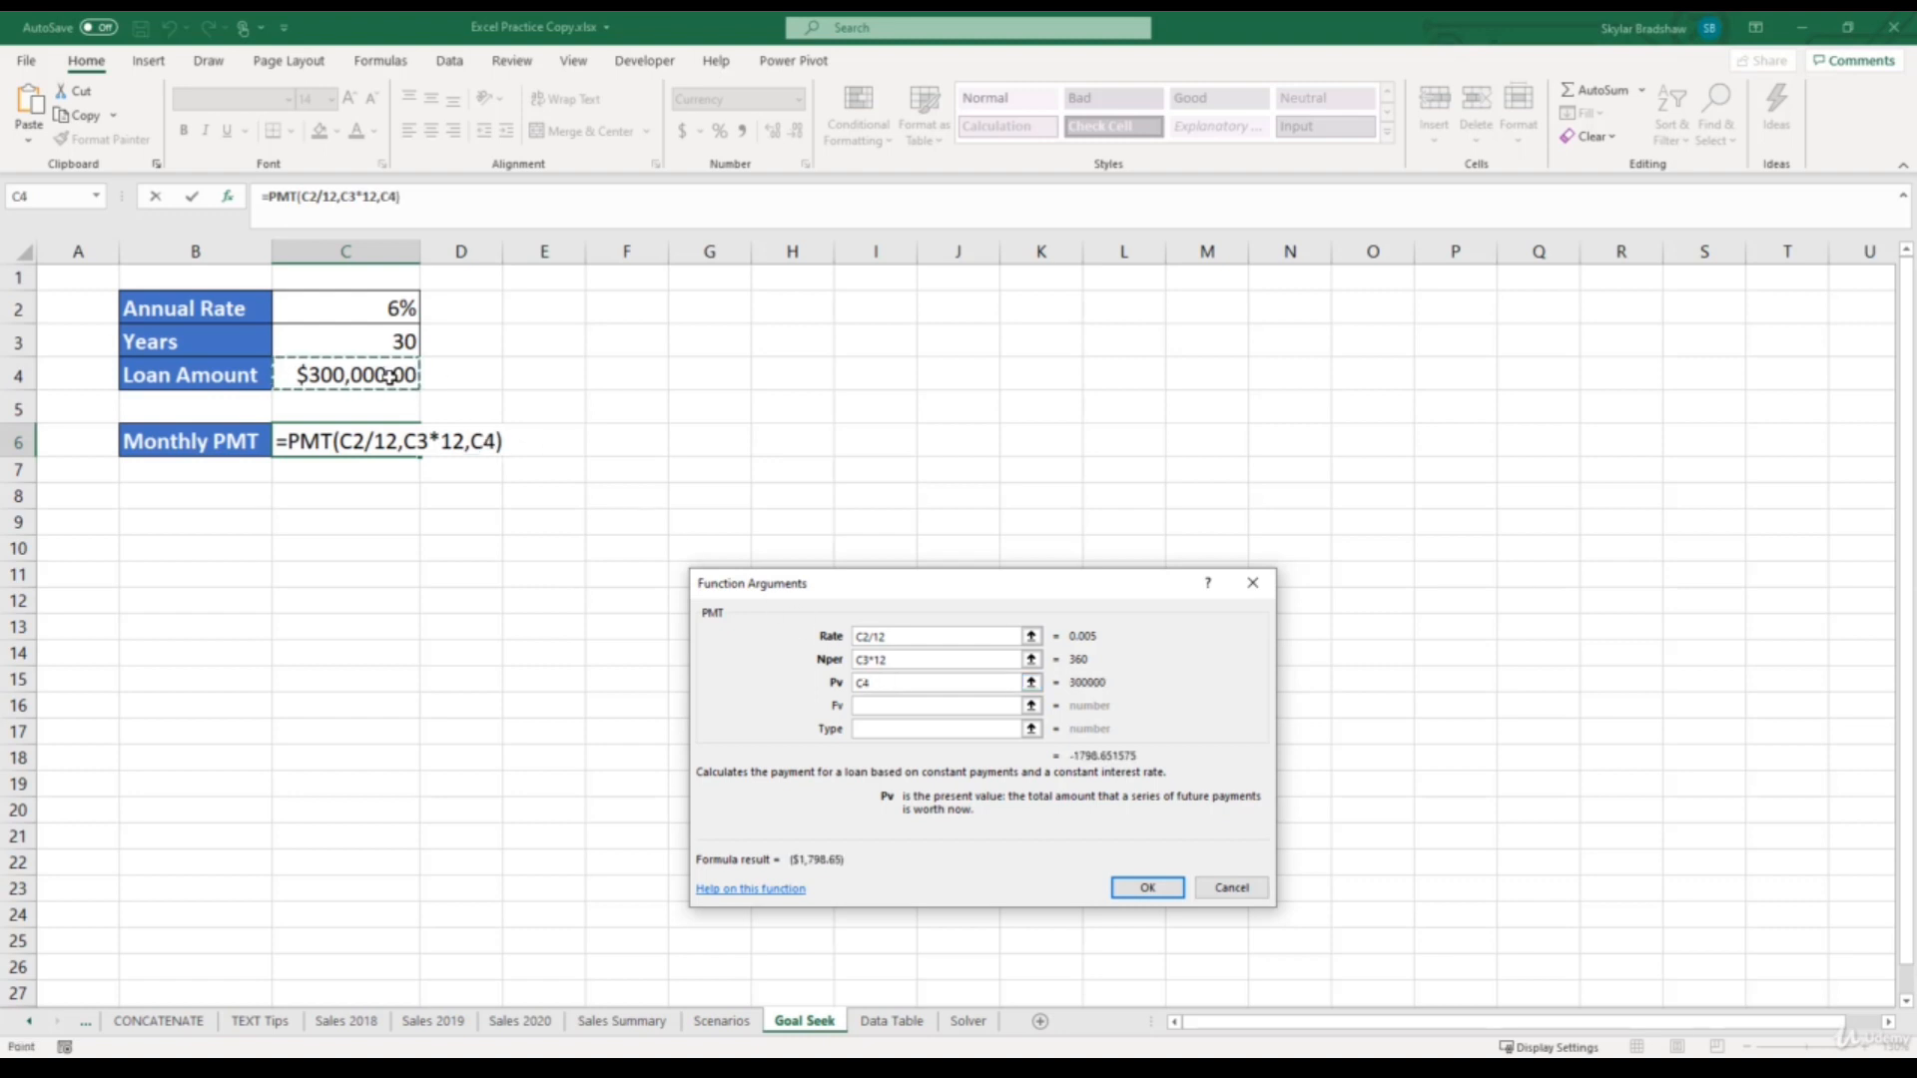
left_click(1153, 886)
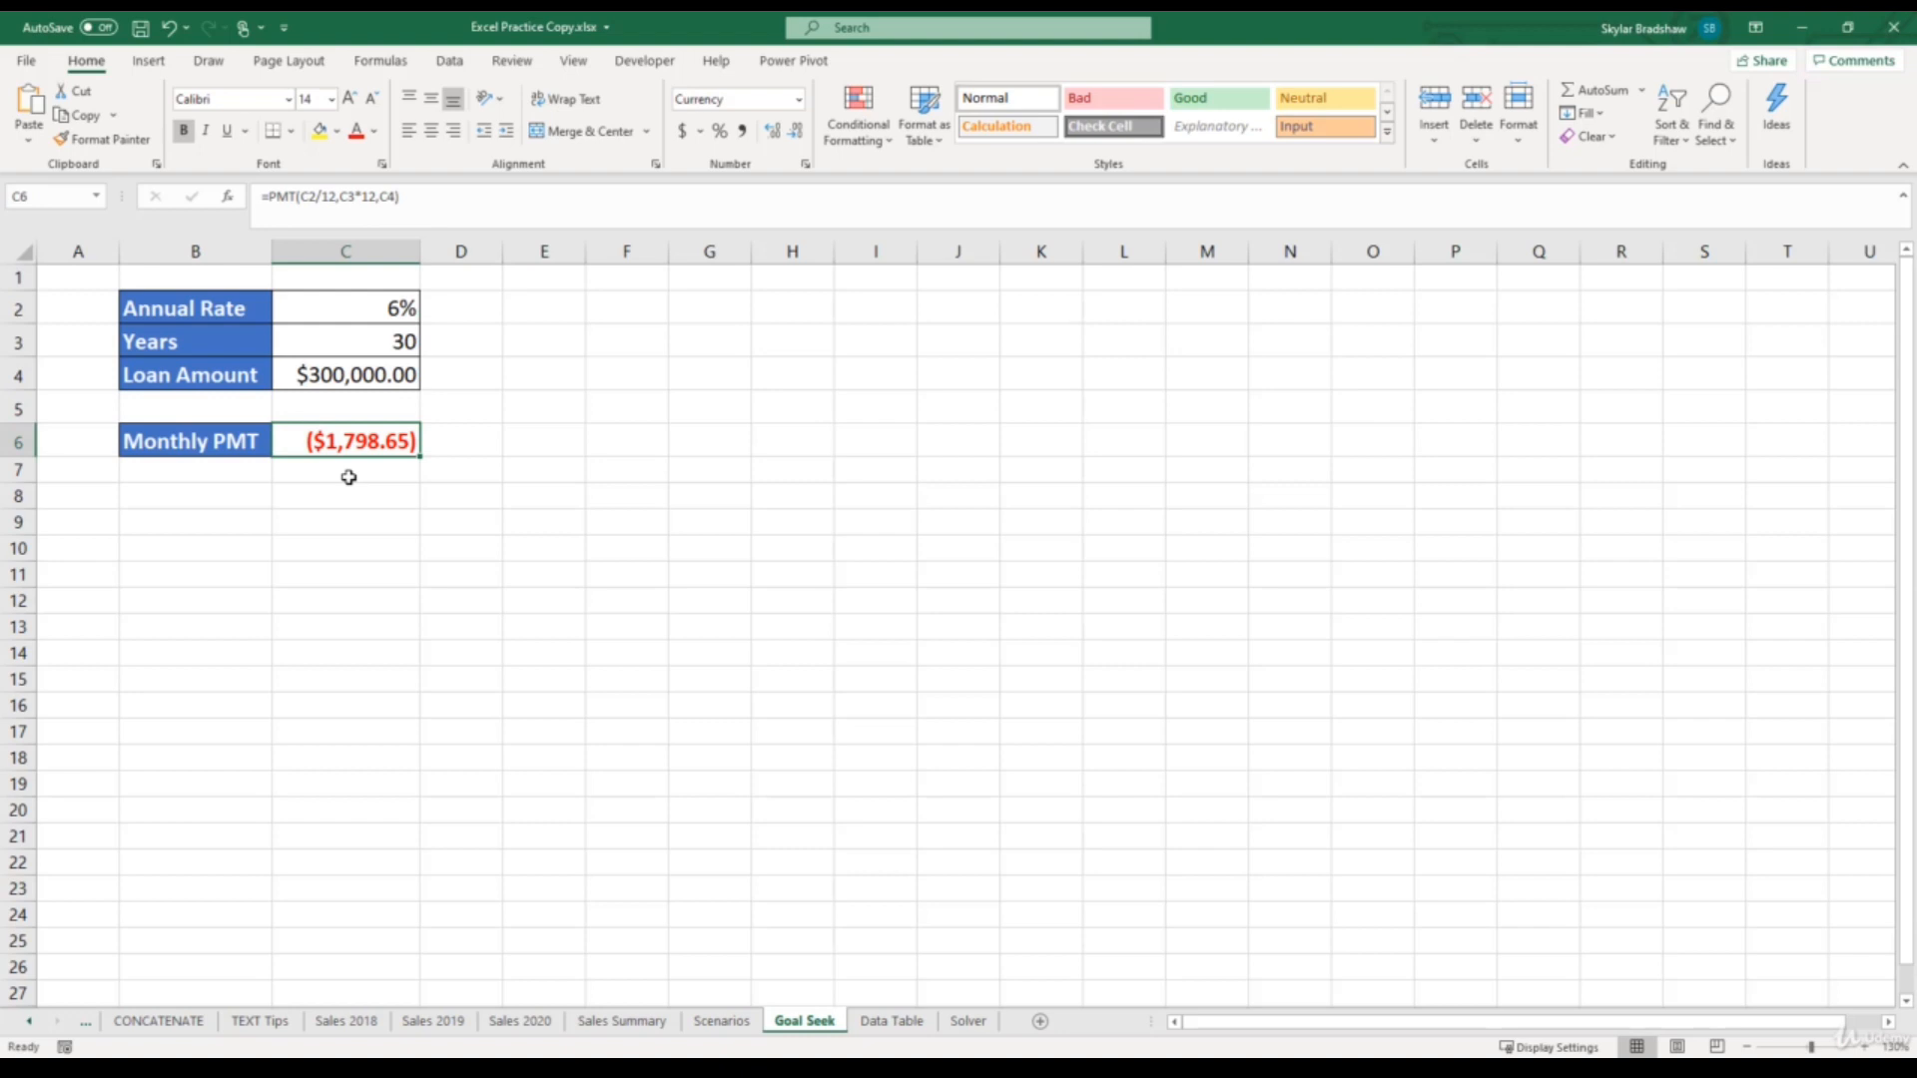
- Set the loan amount in C4 to 250000
left_click_drag(326, 305, 336, 375)
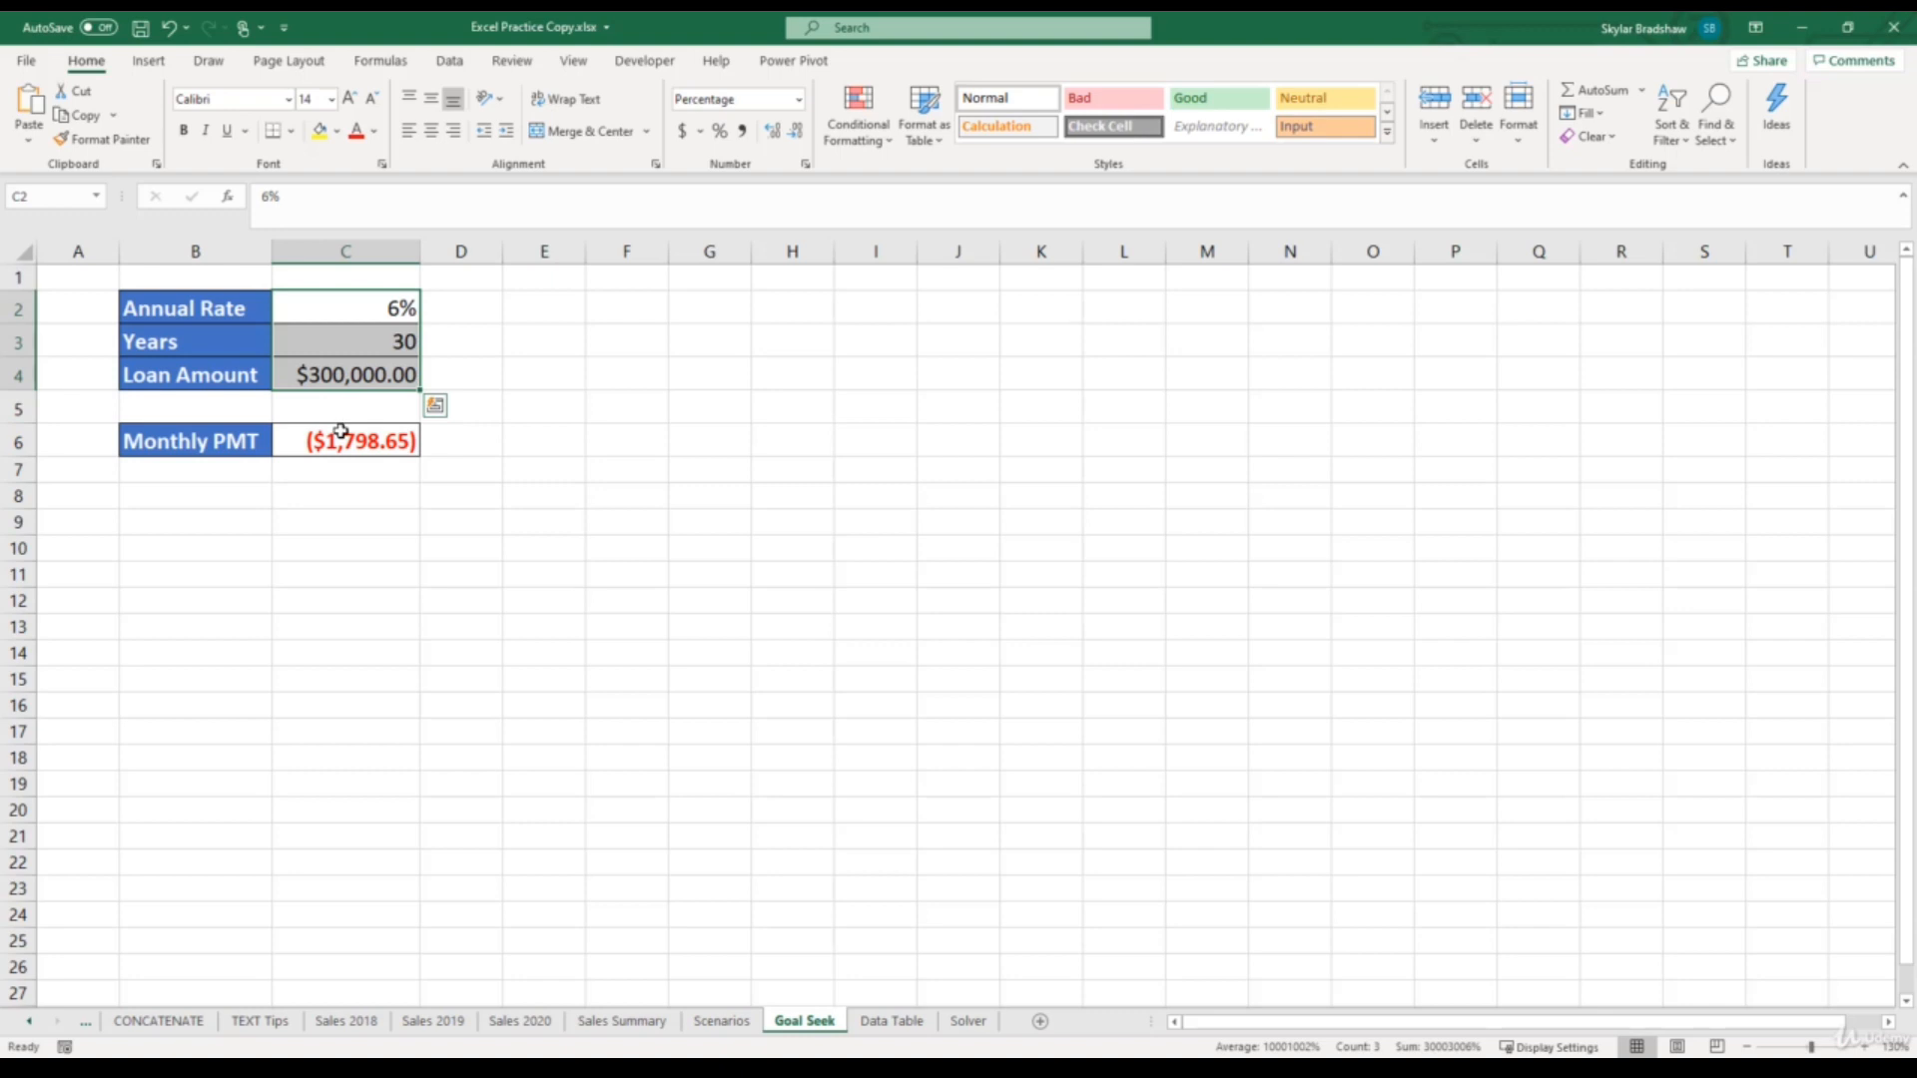
left_click(345, 375)
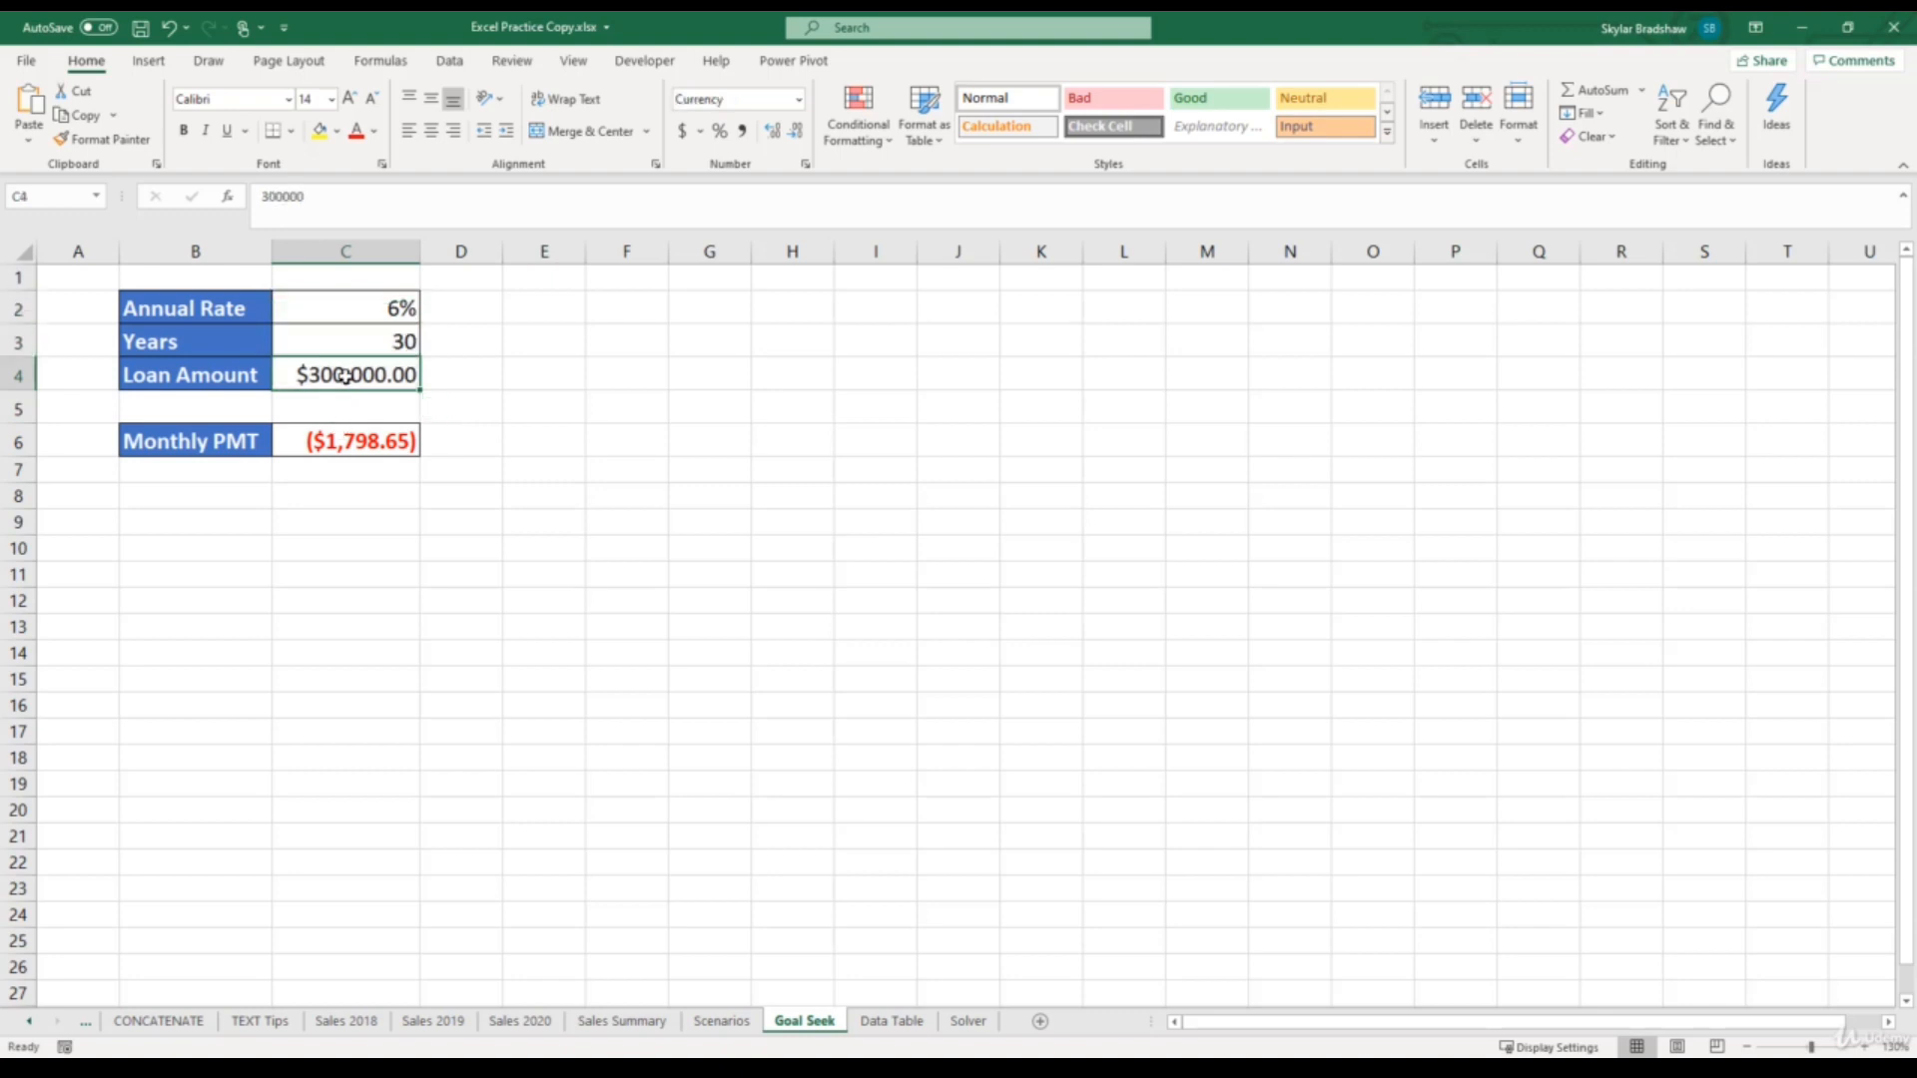
double_click(344, 376)
type("250000")
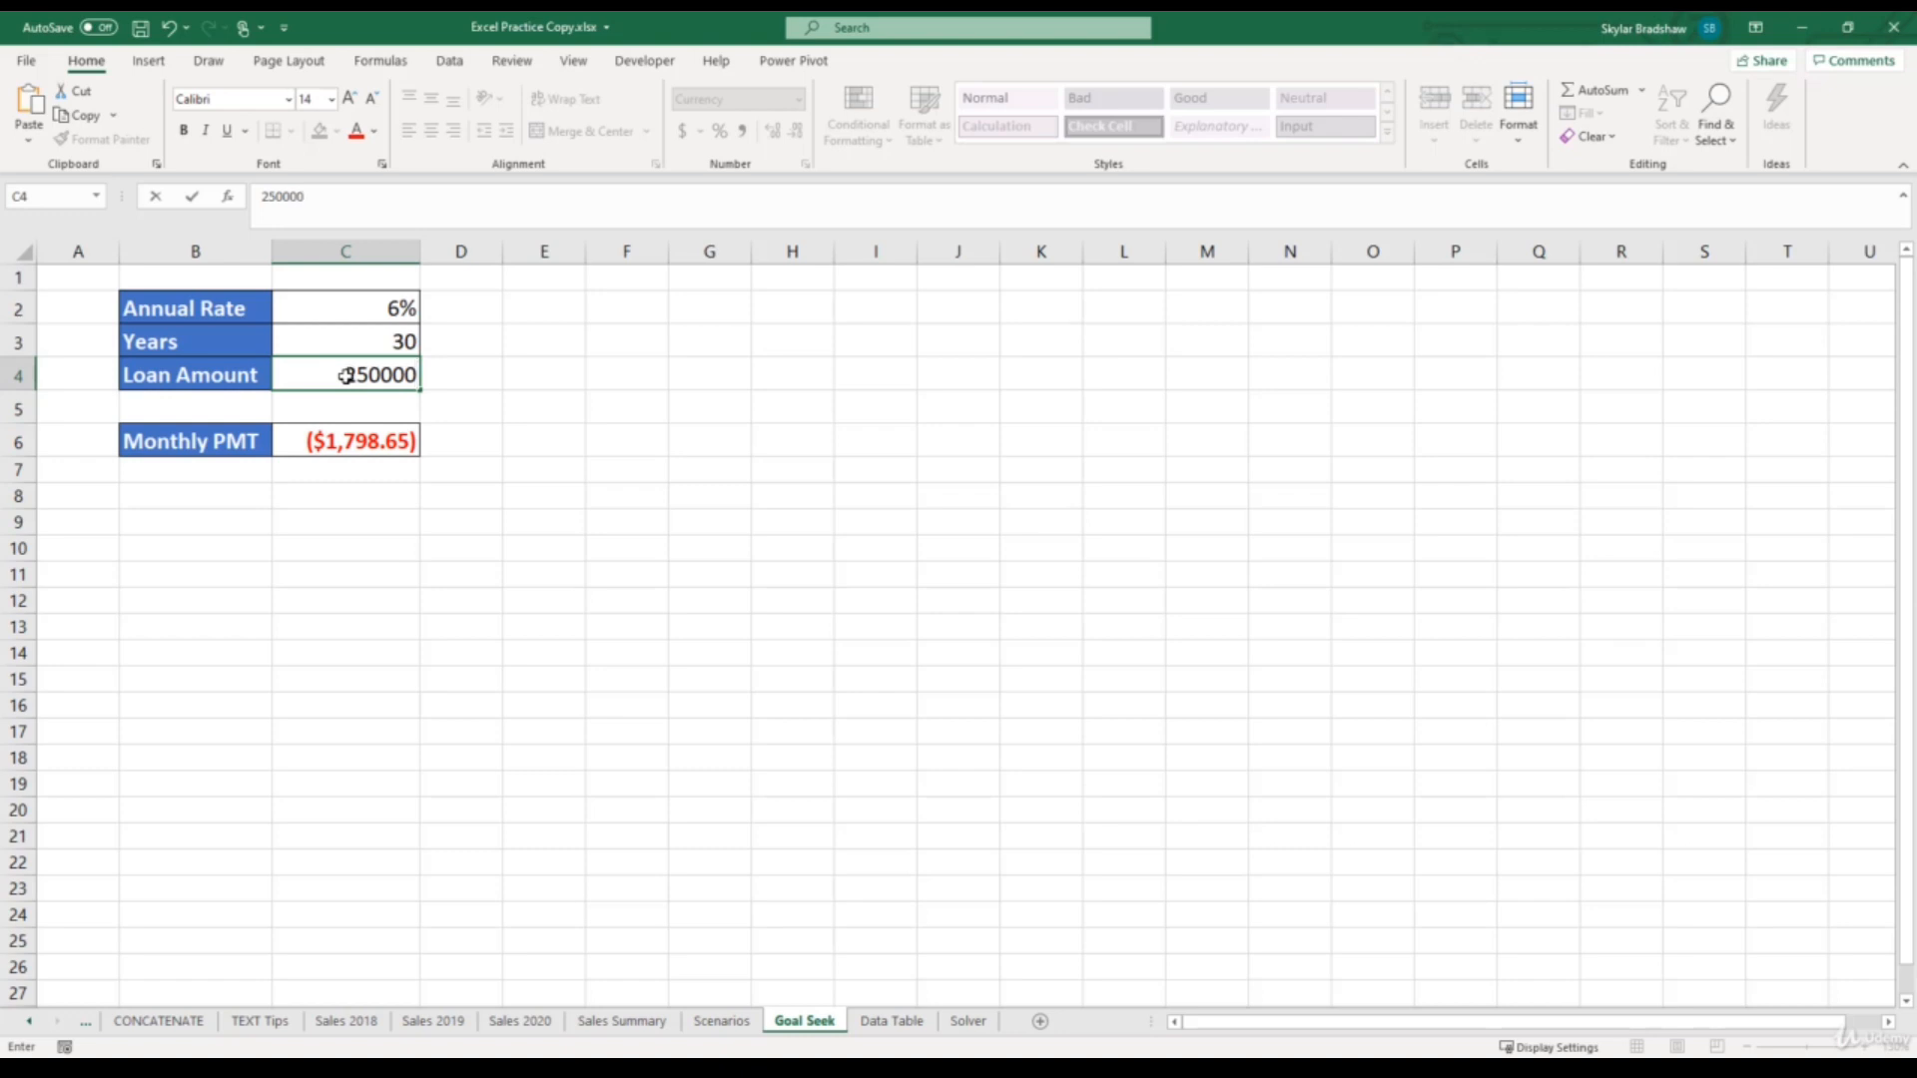
key("Return")
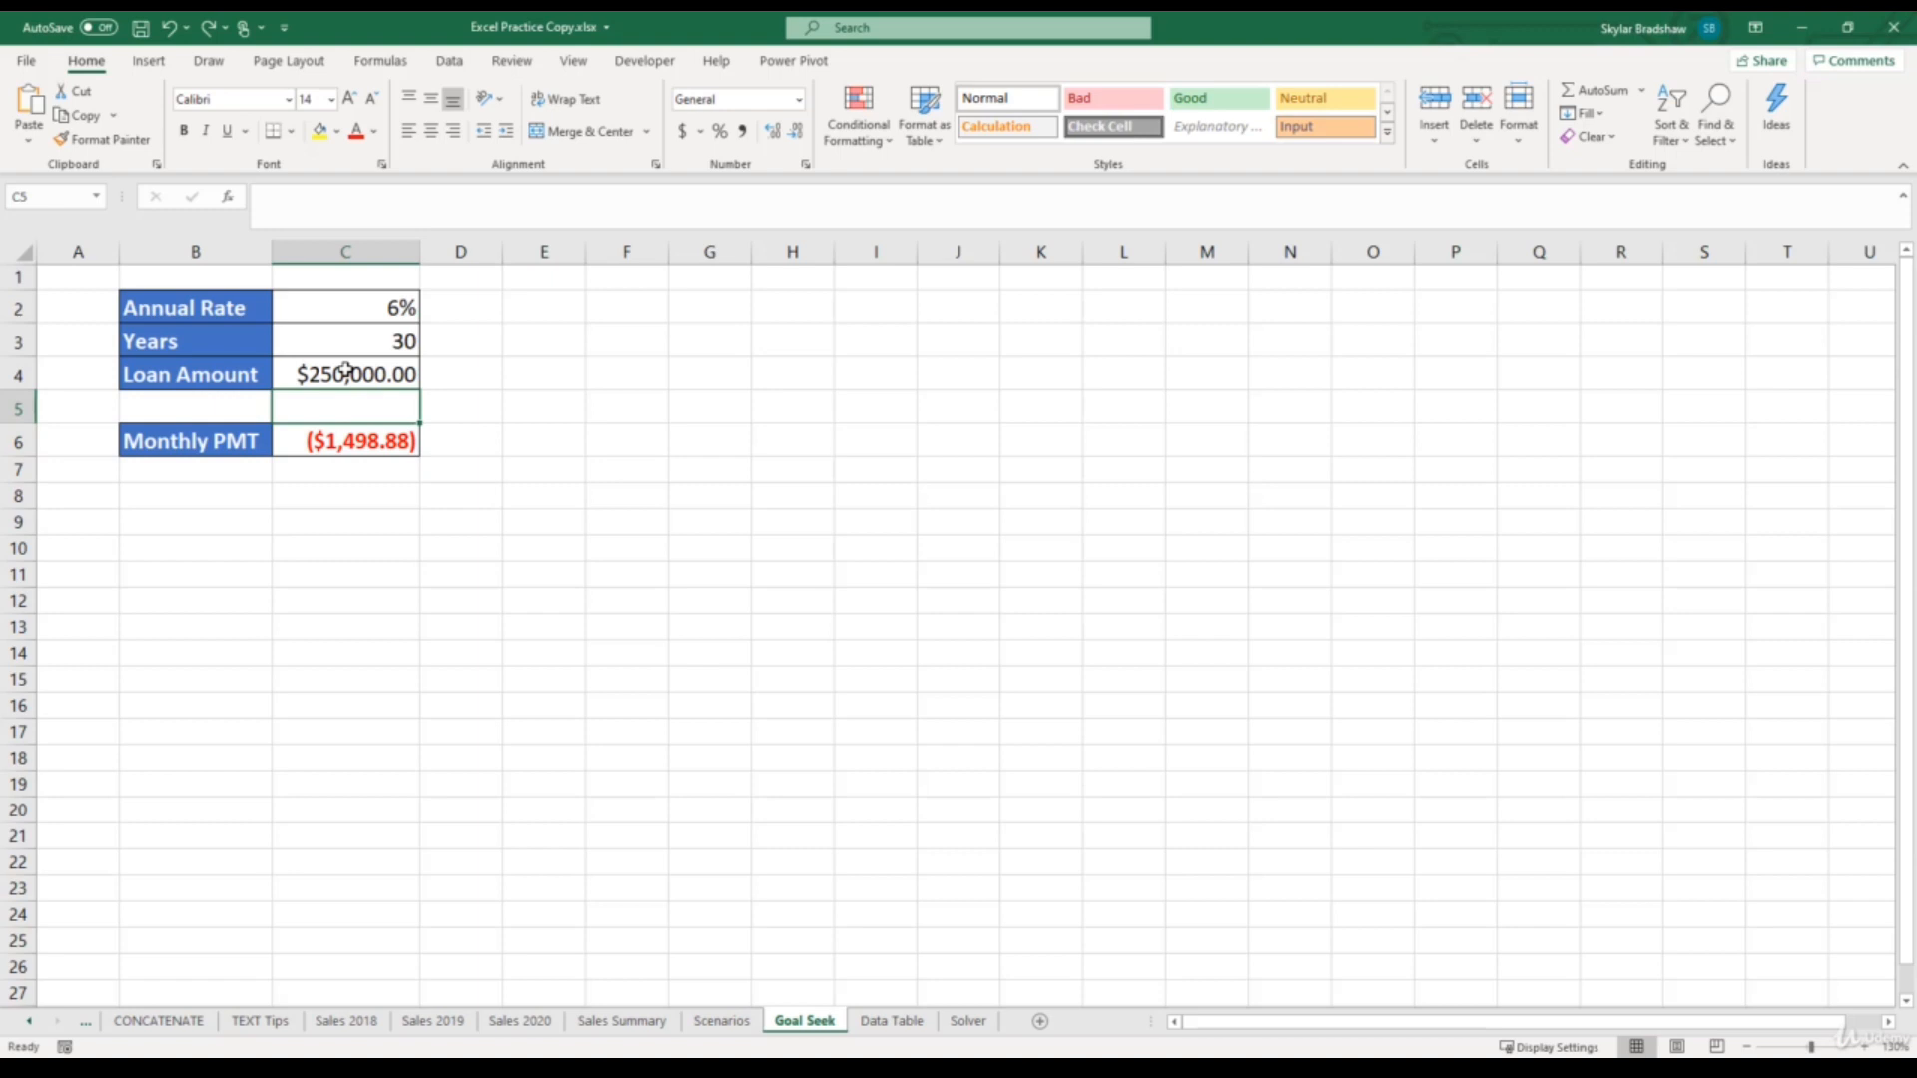
- Try an annual rate of 5% in C2, and undo both the rate and loan amount changes
left_click(349, 310)
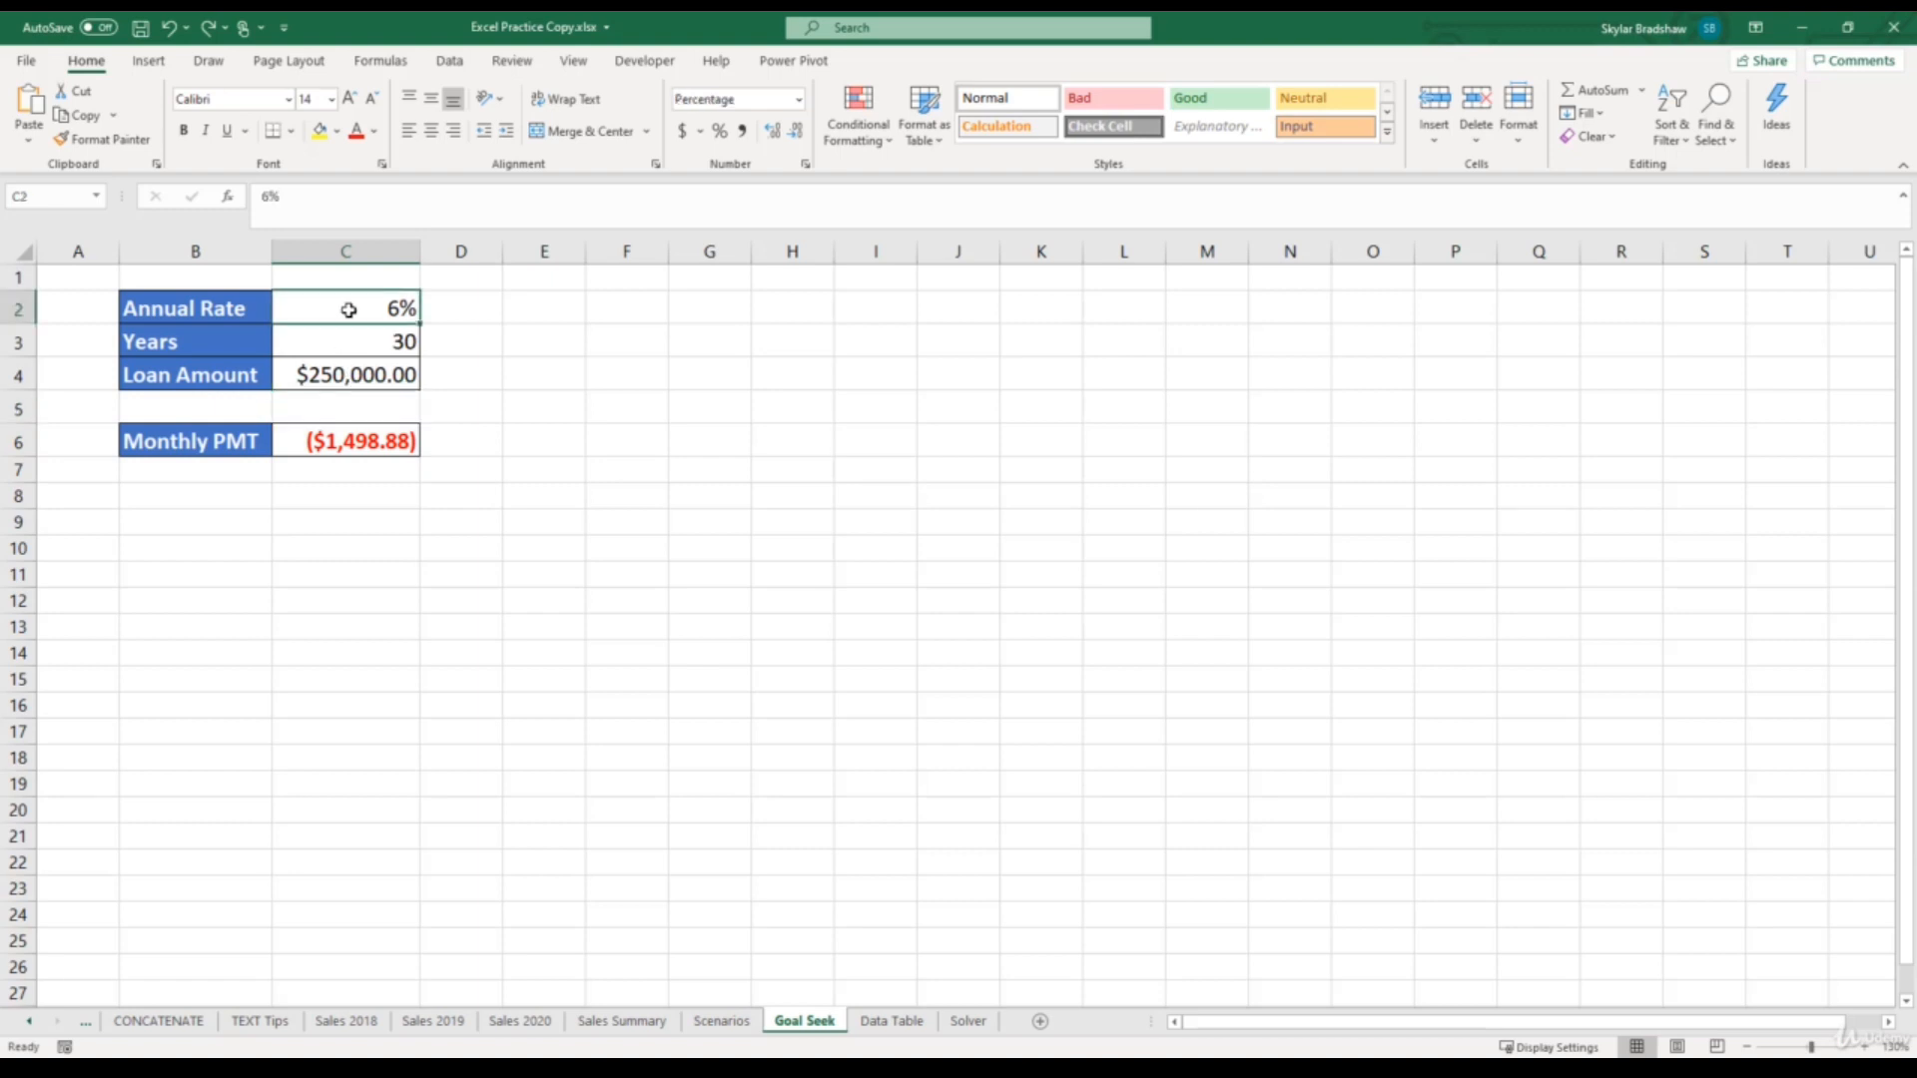
type("5")
key("Return")
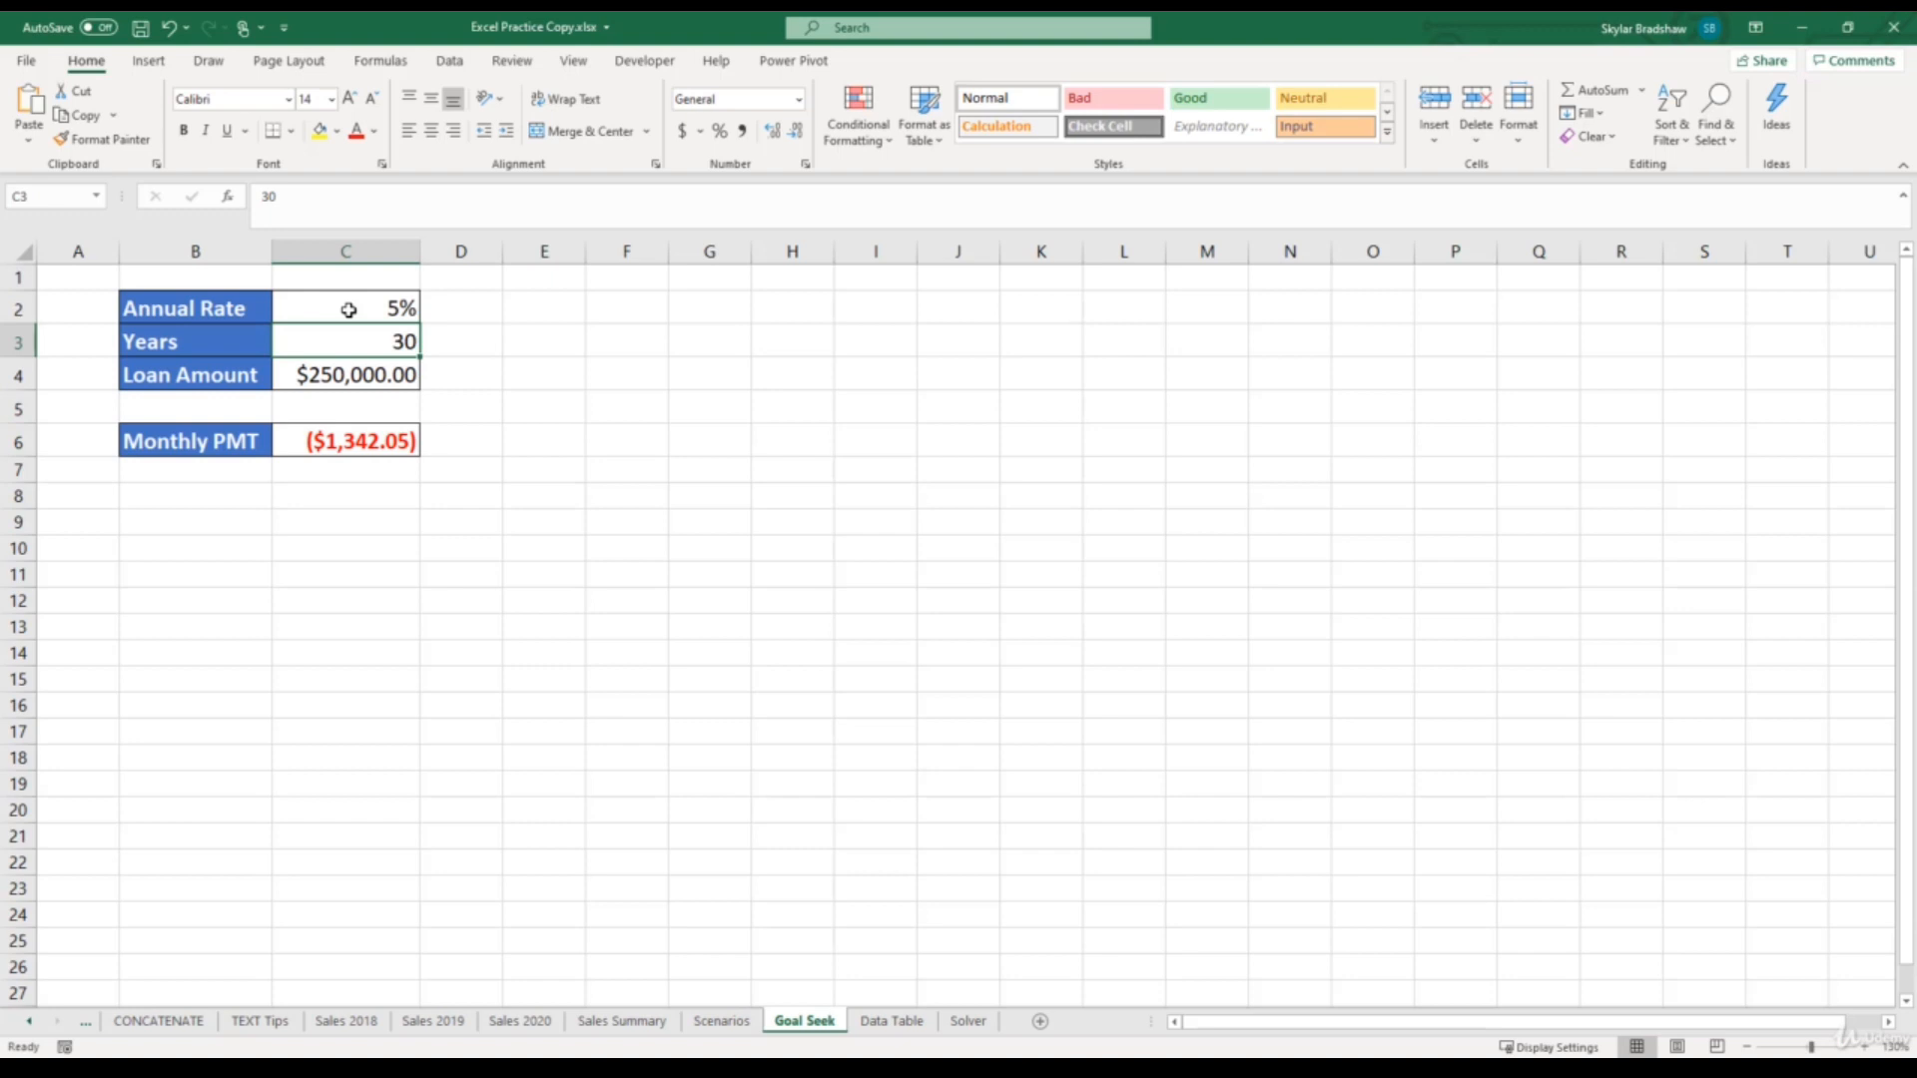
key("ctrl+z")
key("ctrl+z")
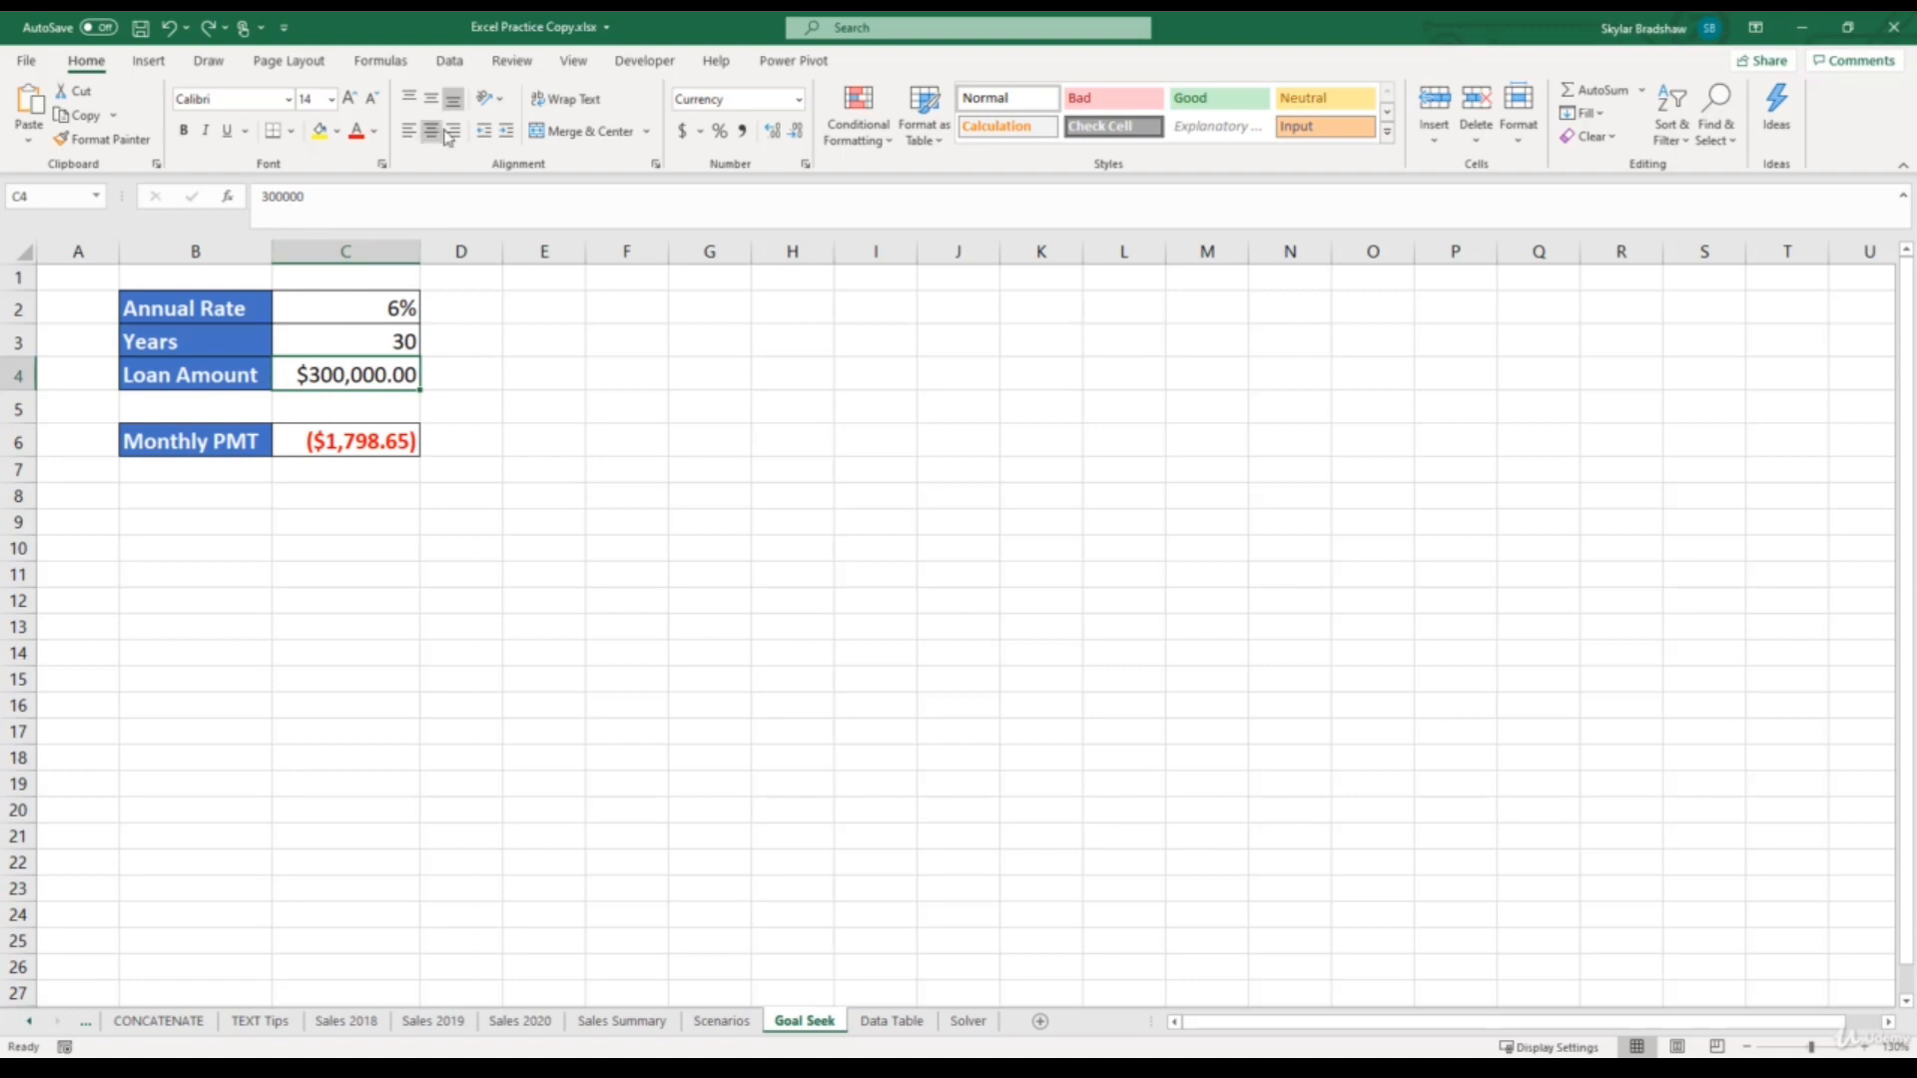
- Try Goal Seek on the monthly payment C6 with a target of -1250 by changing loan amount C4, and discard the result
left_click(448, 66)
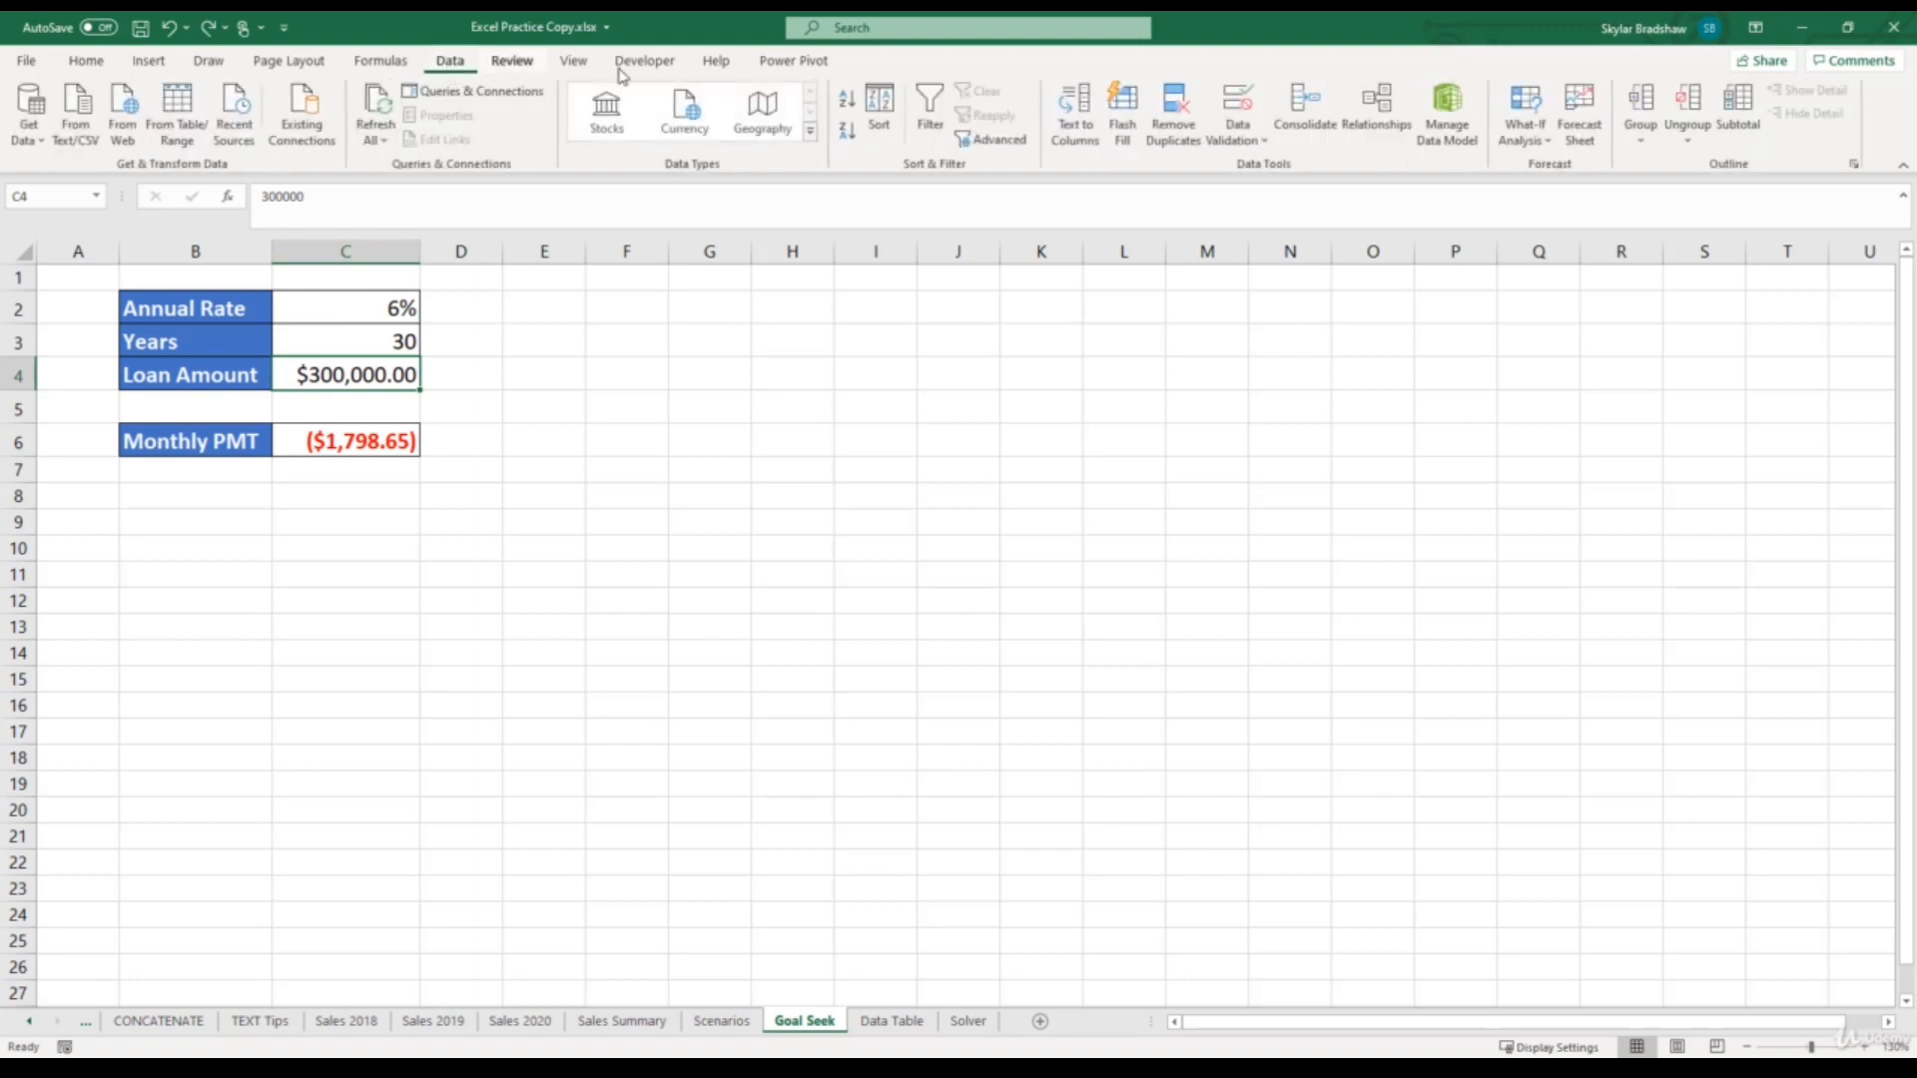
left_click(1521, 133)
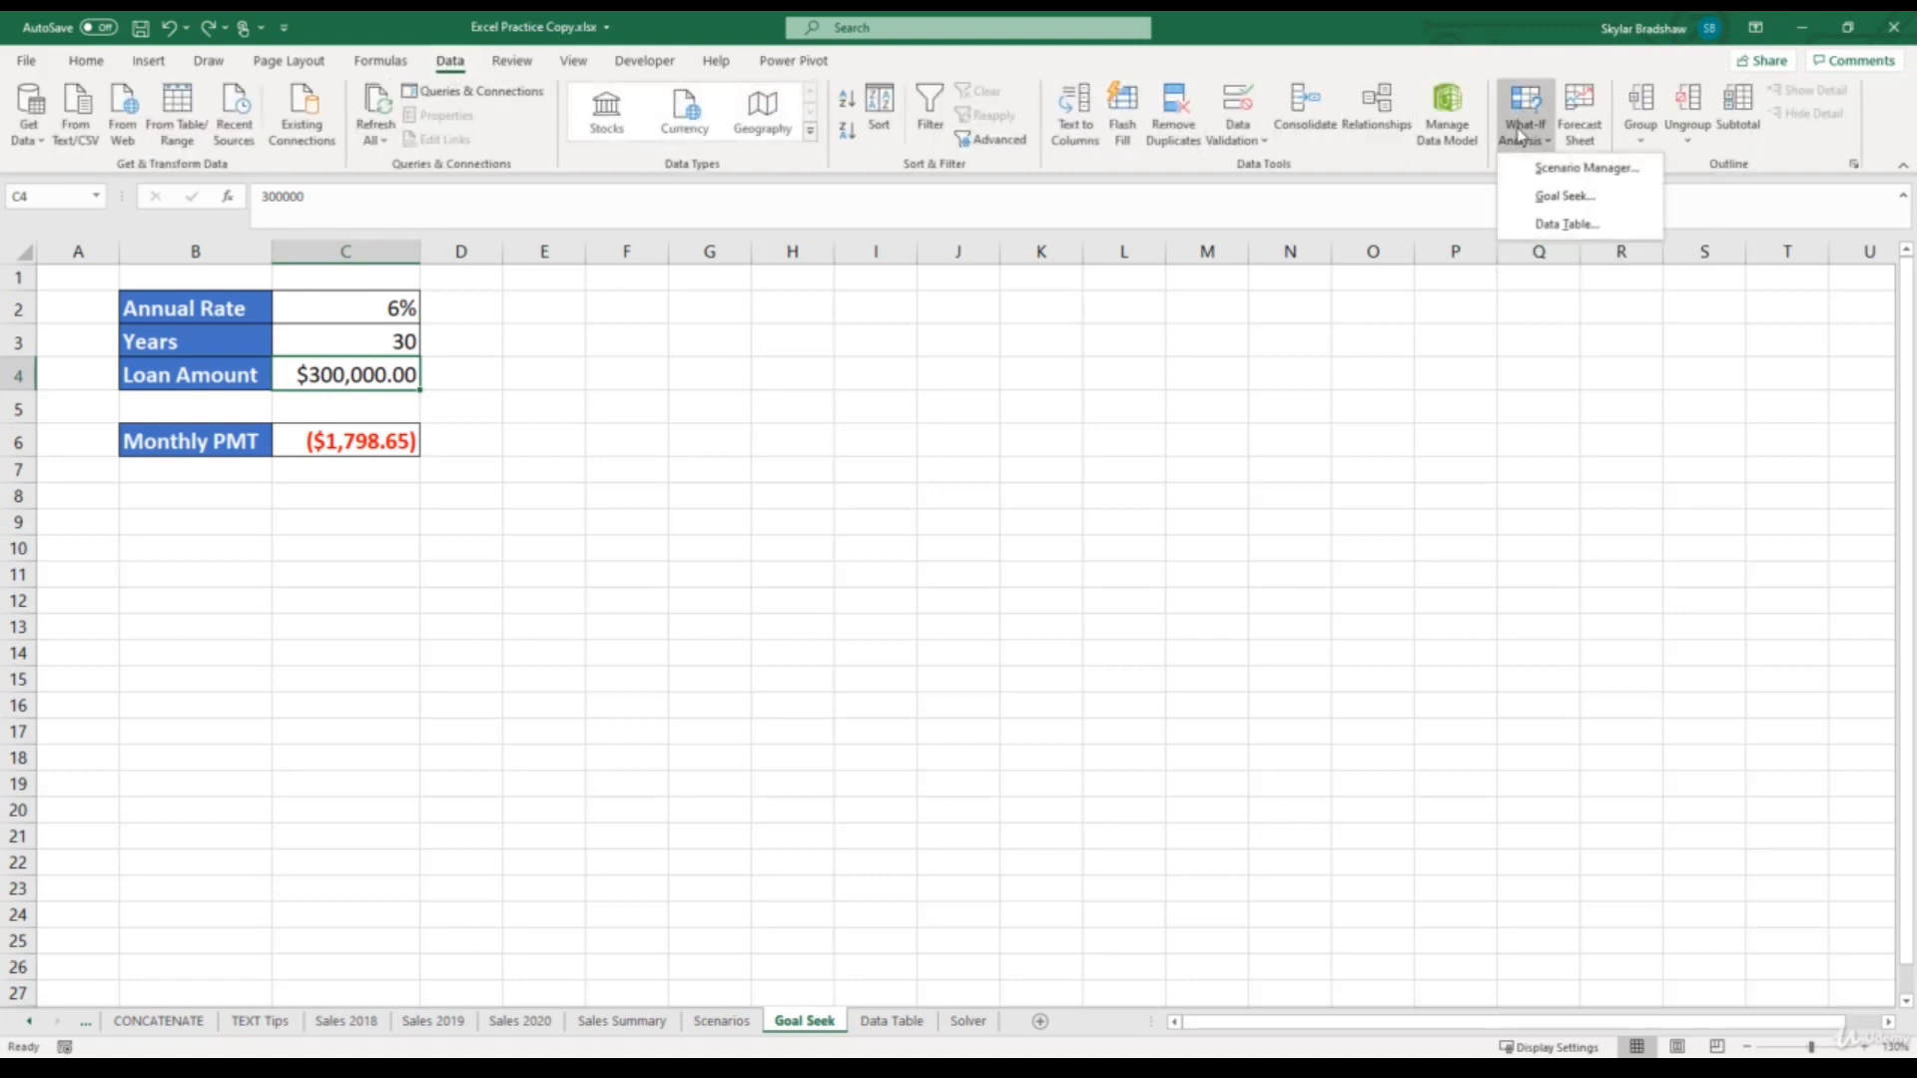
left_click(1554, 196)
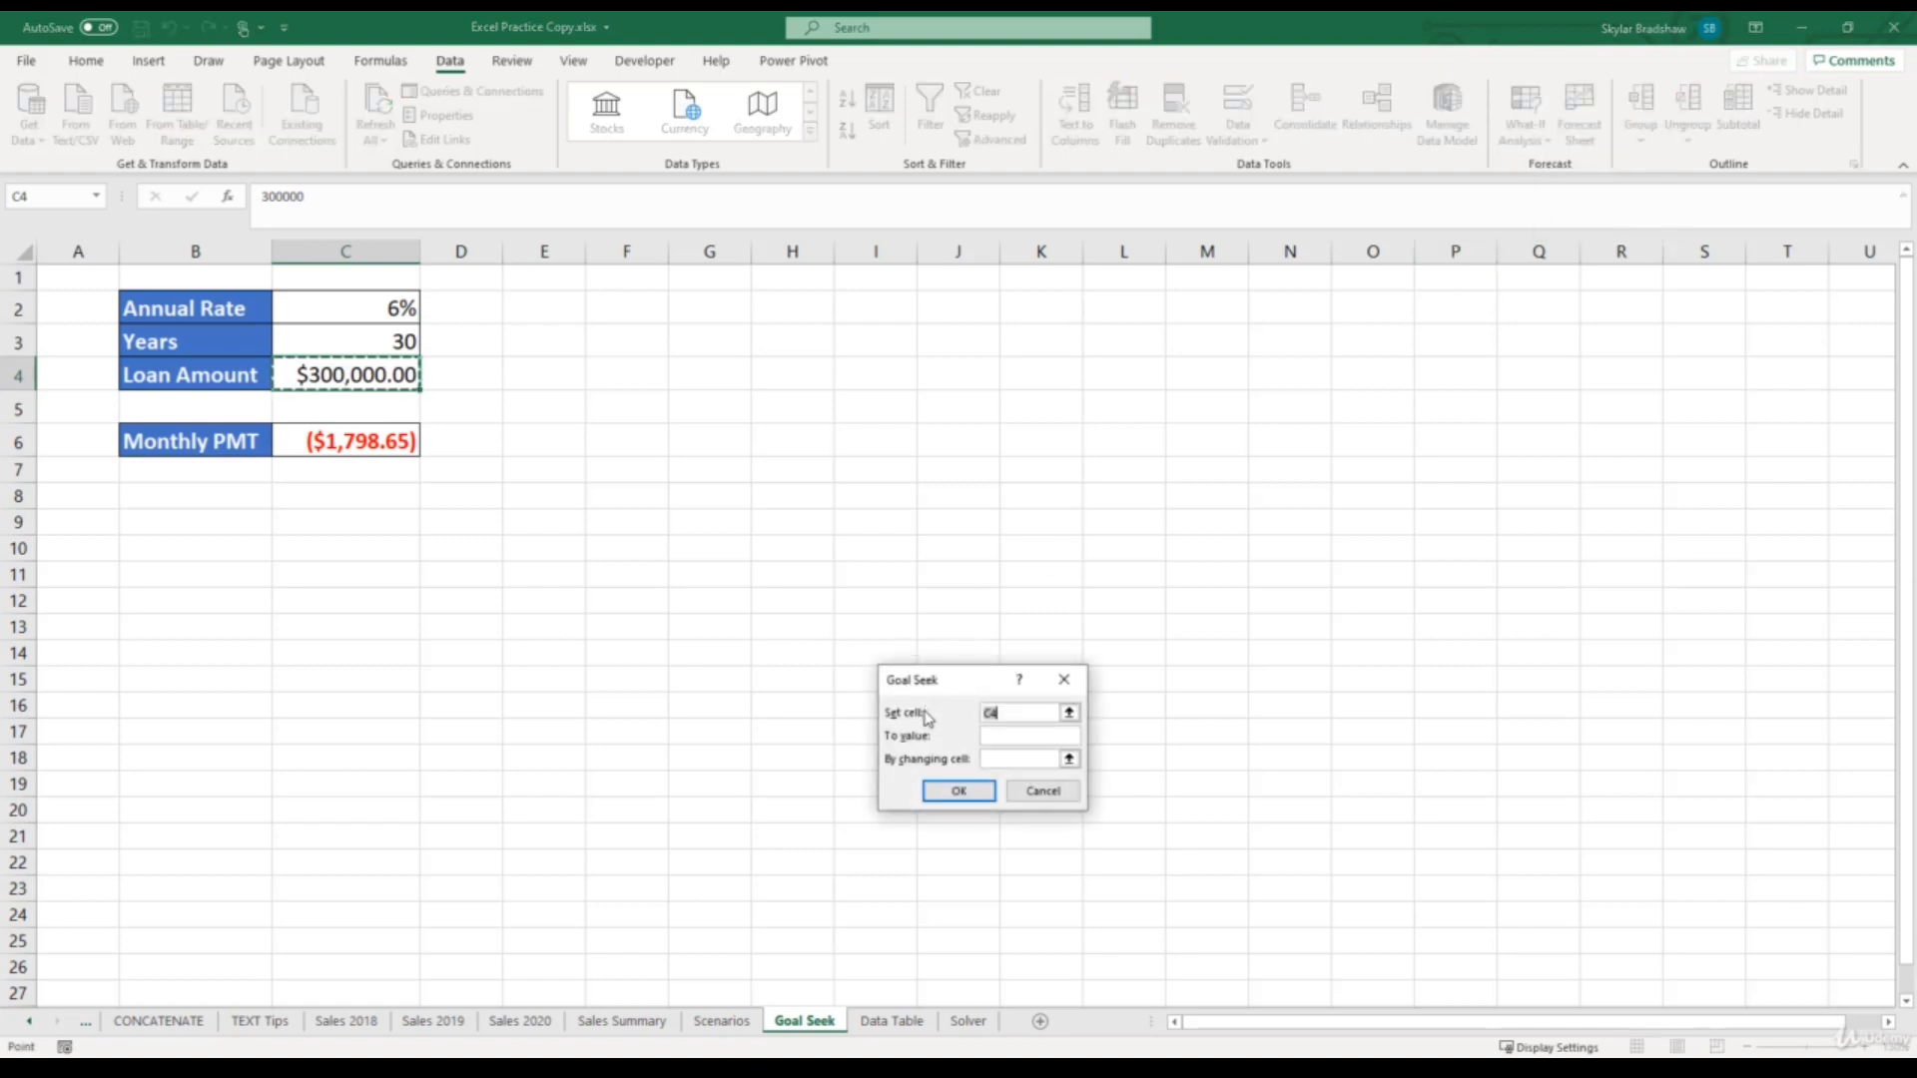
left_click(316, 440)
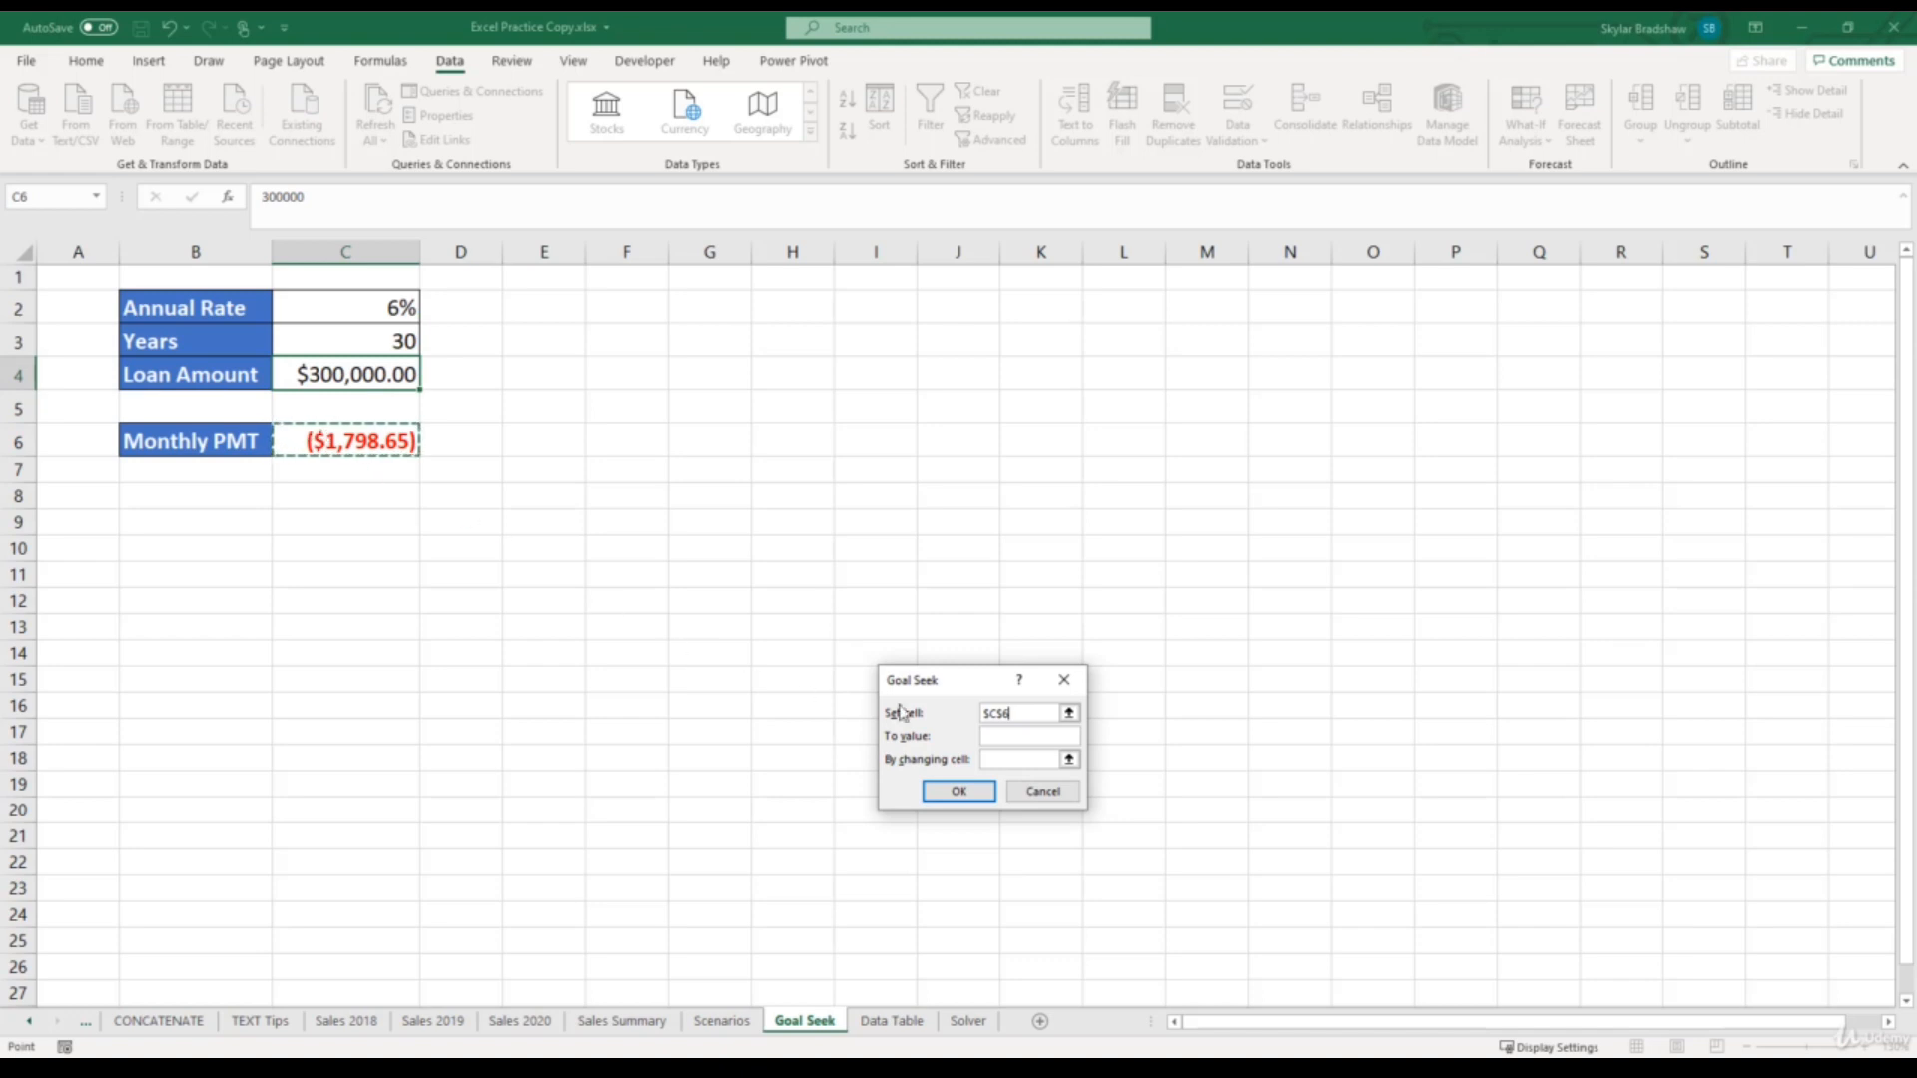
left_click(1012, 739)
type("50")
left_click(1005, 759)
left_click(399, 375)
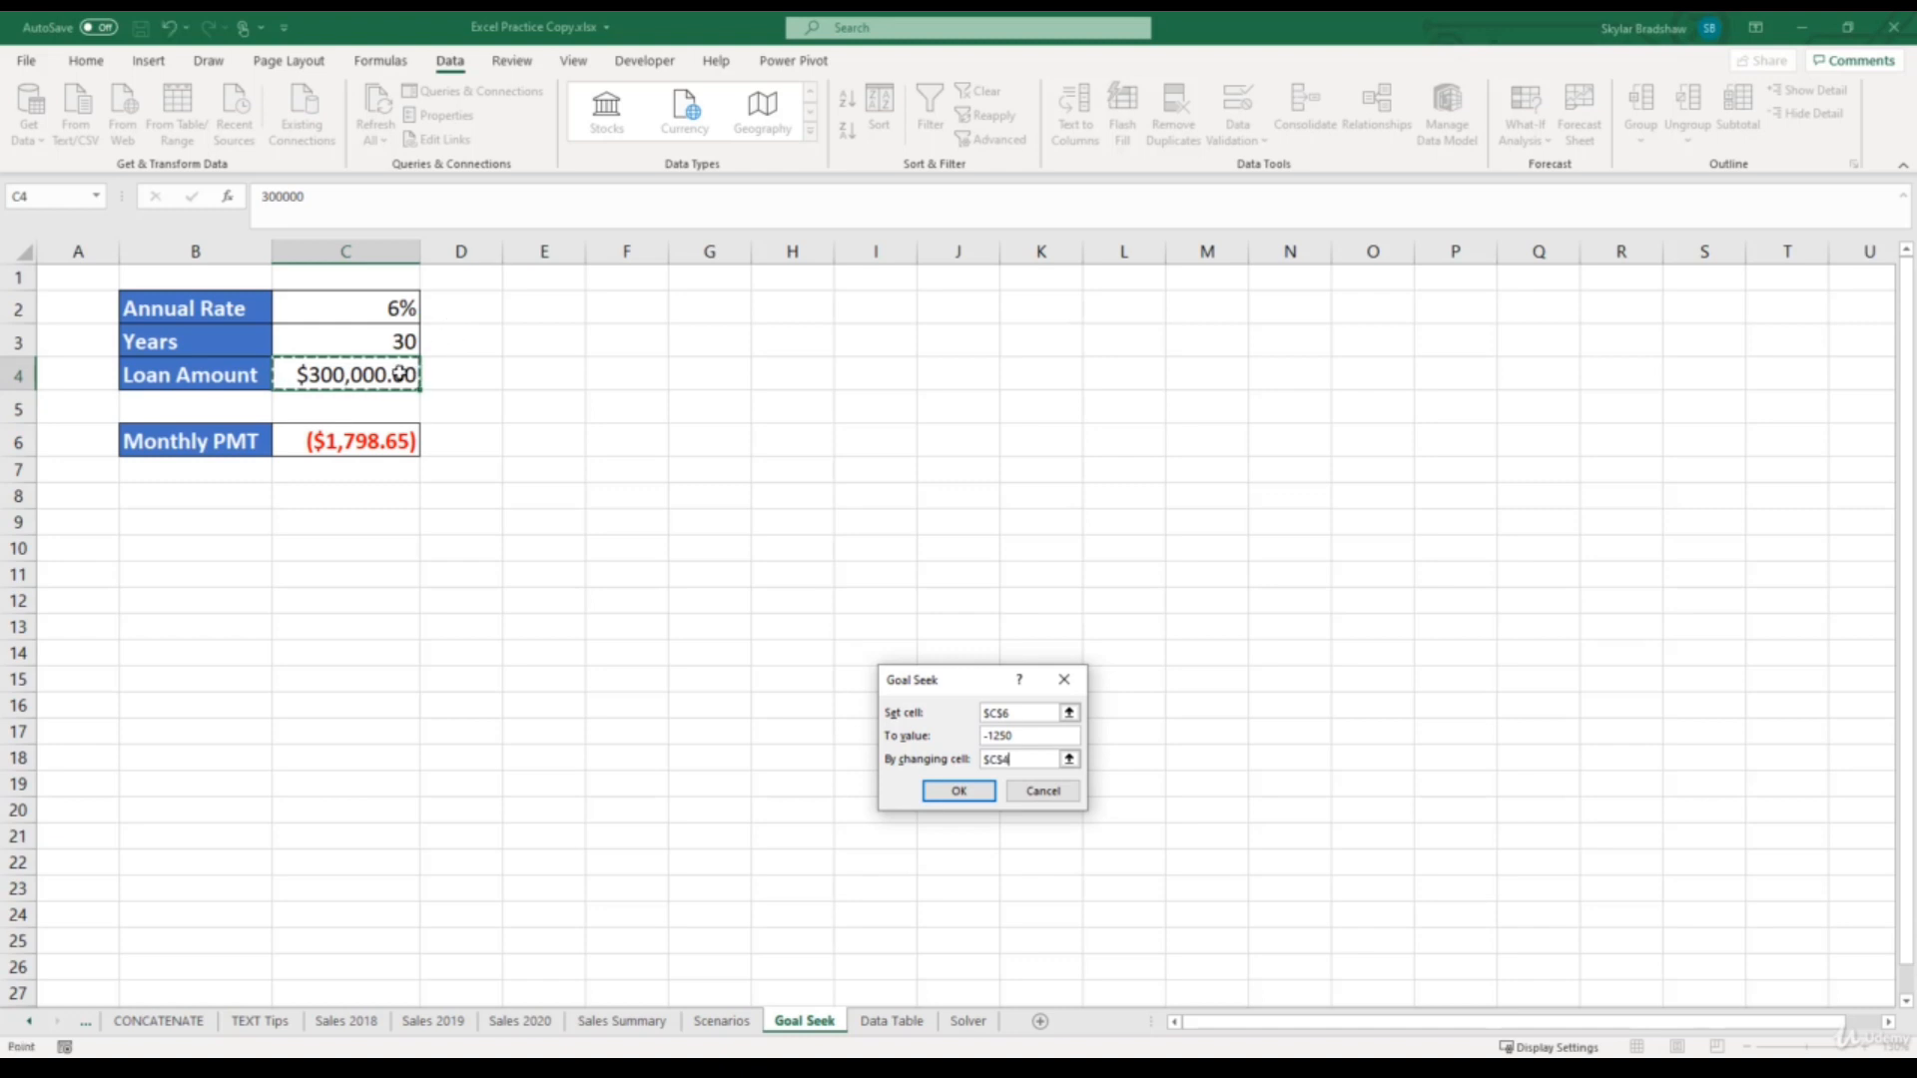
left_click(940, 791)
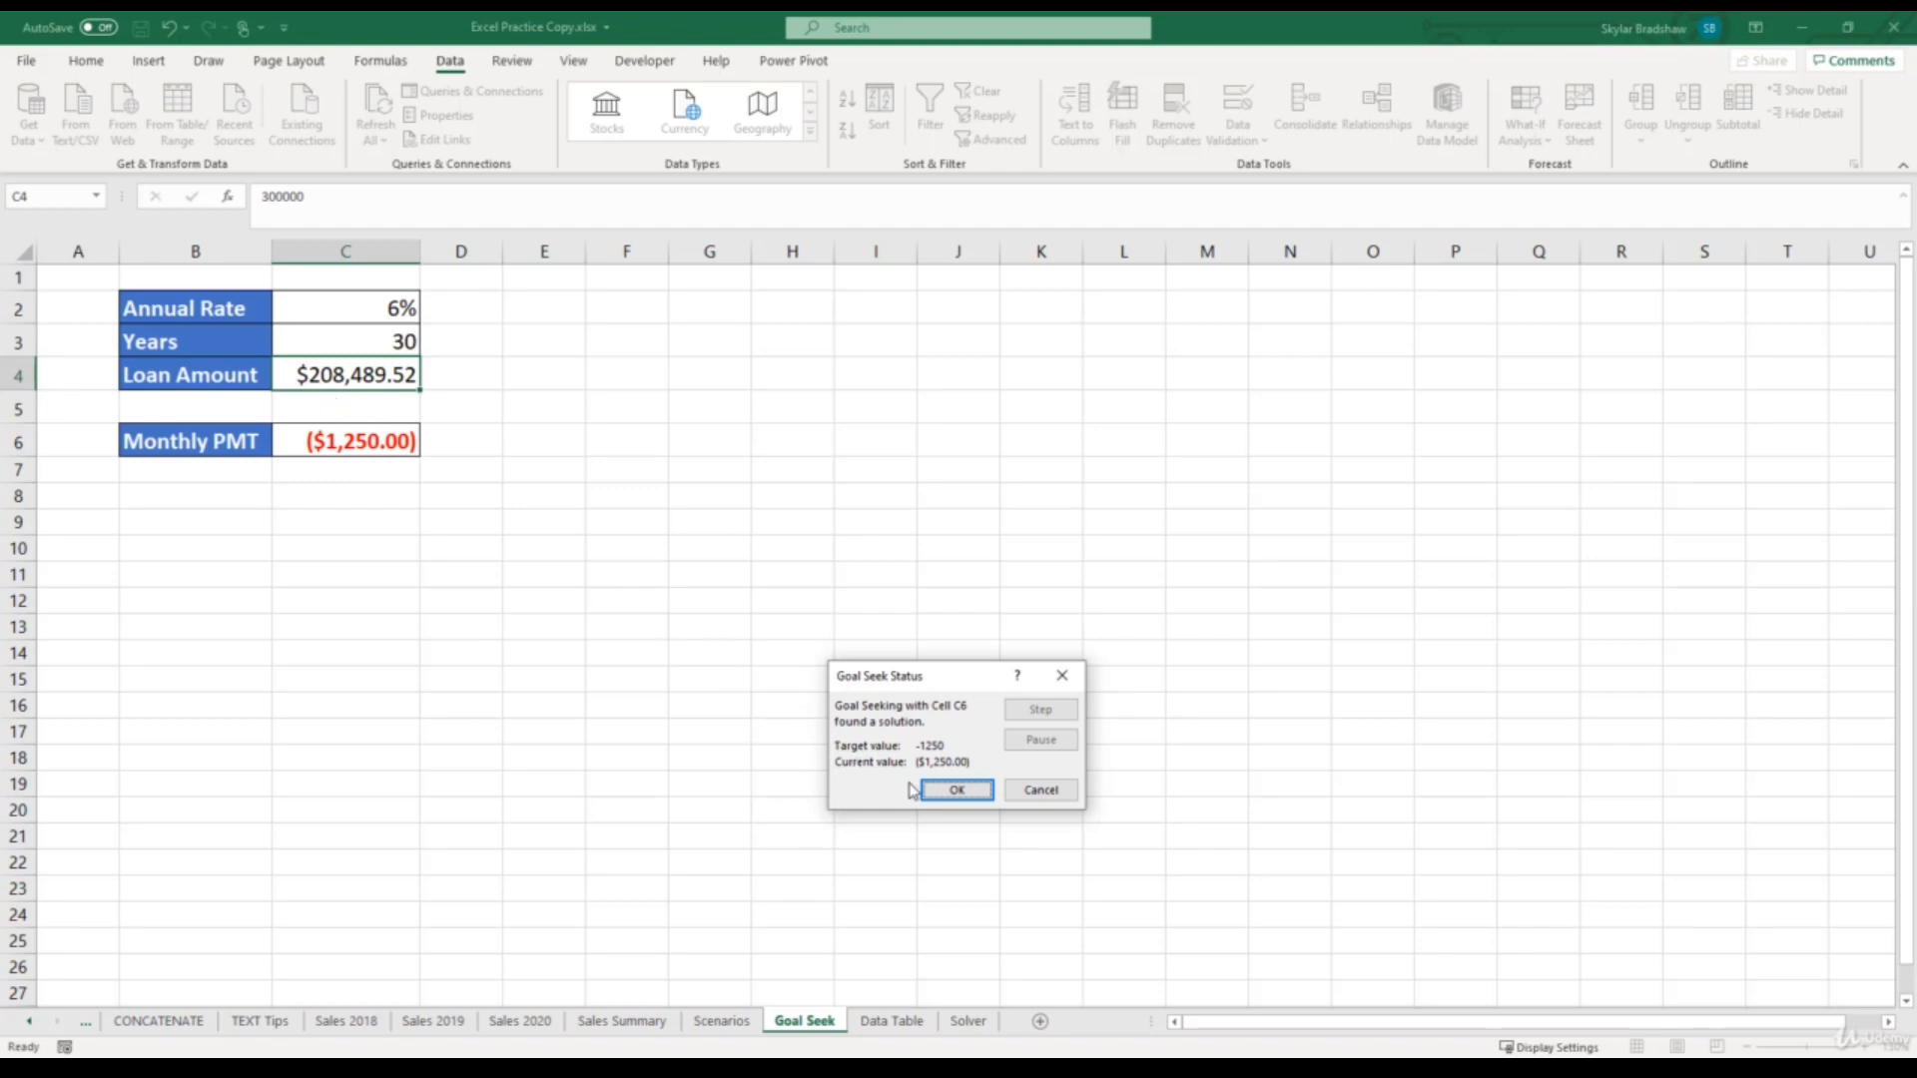
left_click(1040, 796)
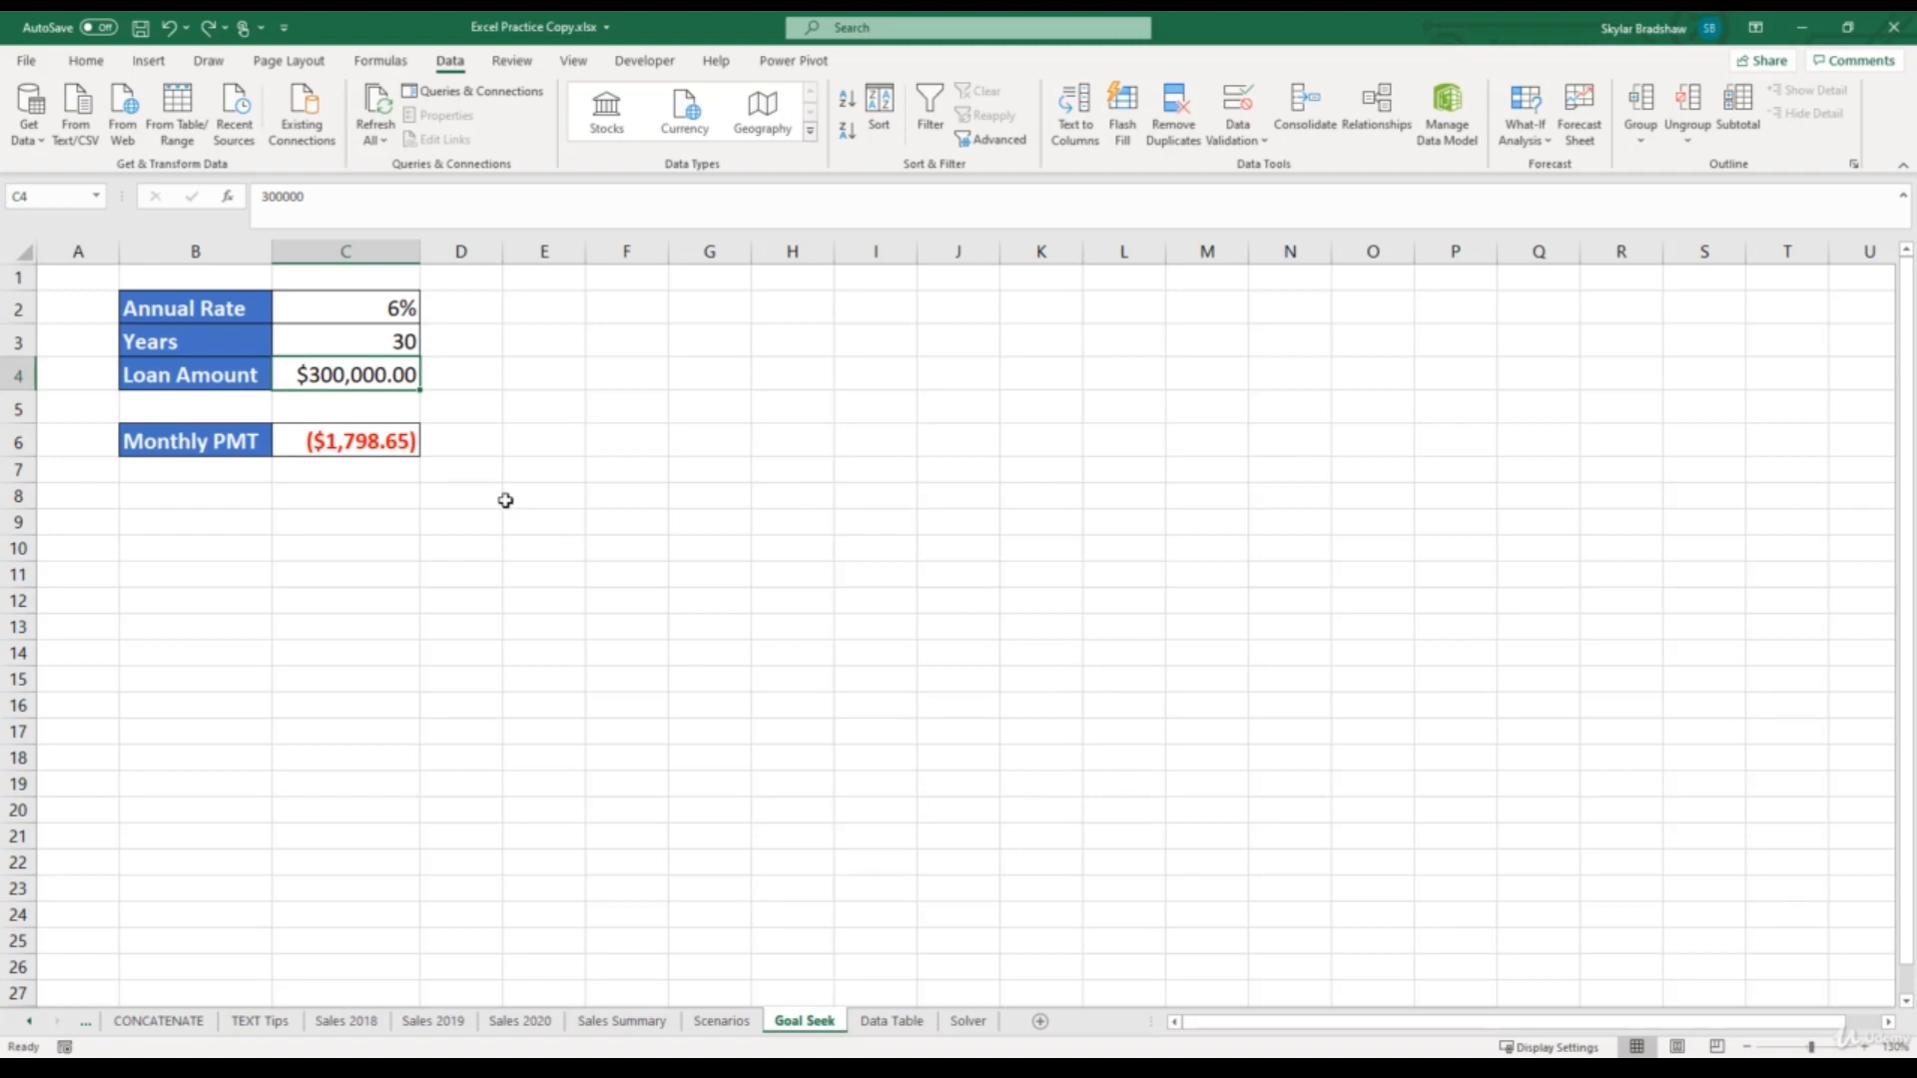
- Run Goal Seek on the monthly payment C6 with a target of -1250 by changing the annual rate in C2
left_click(389, 446)
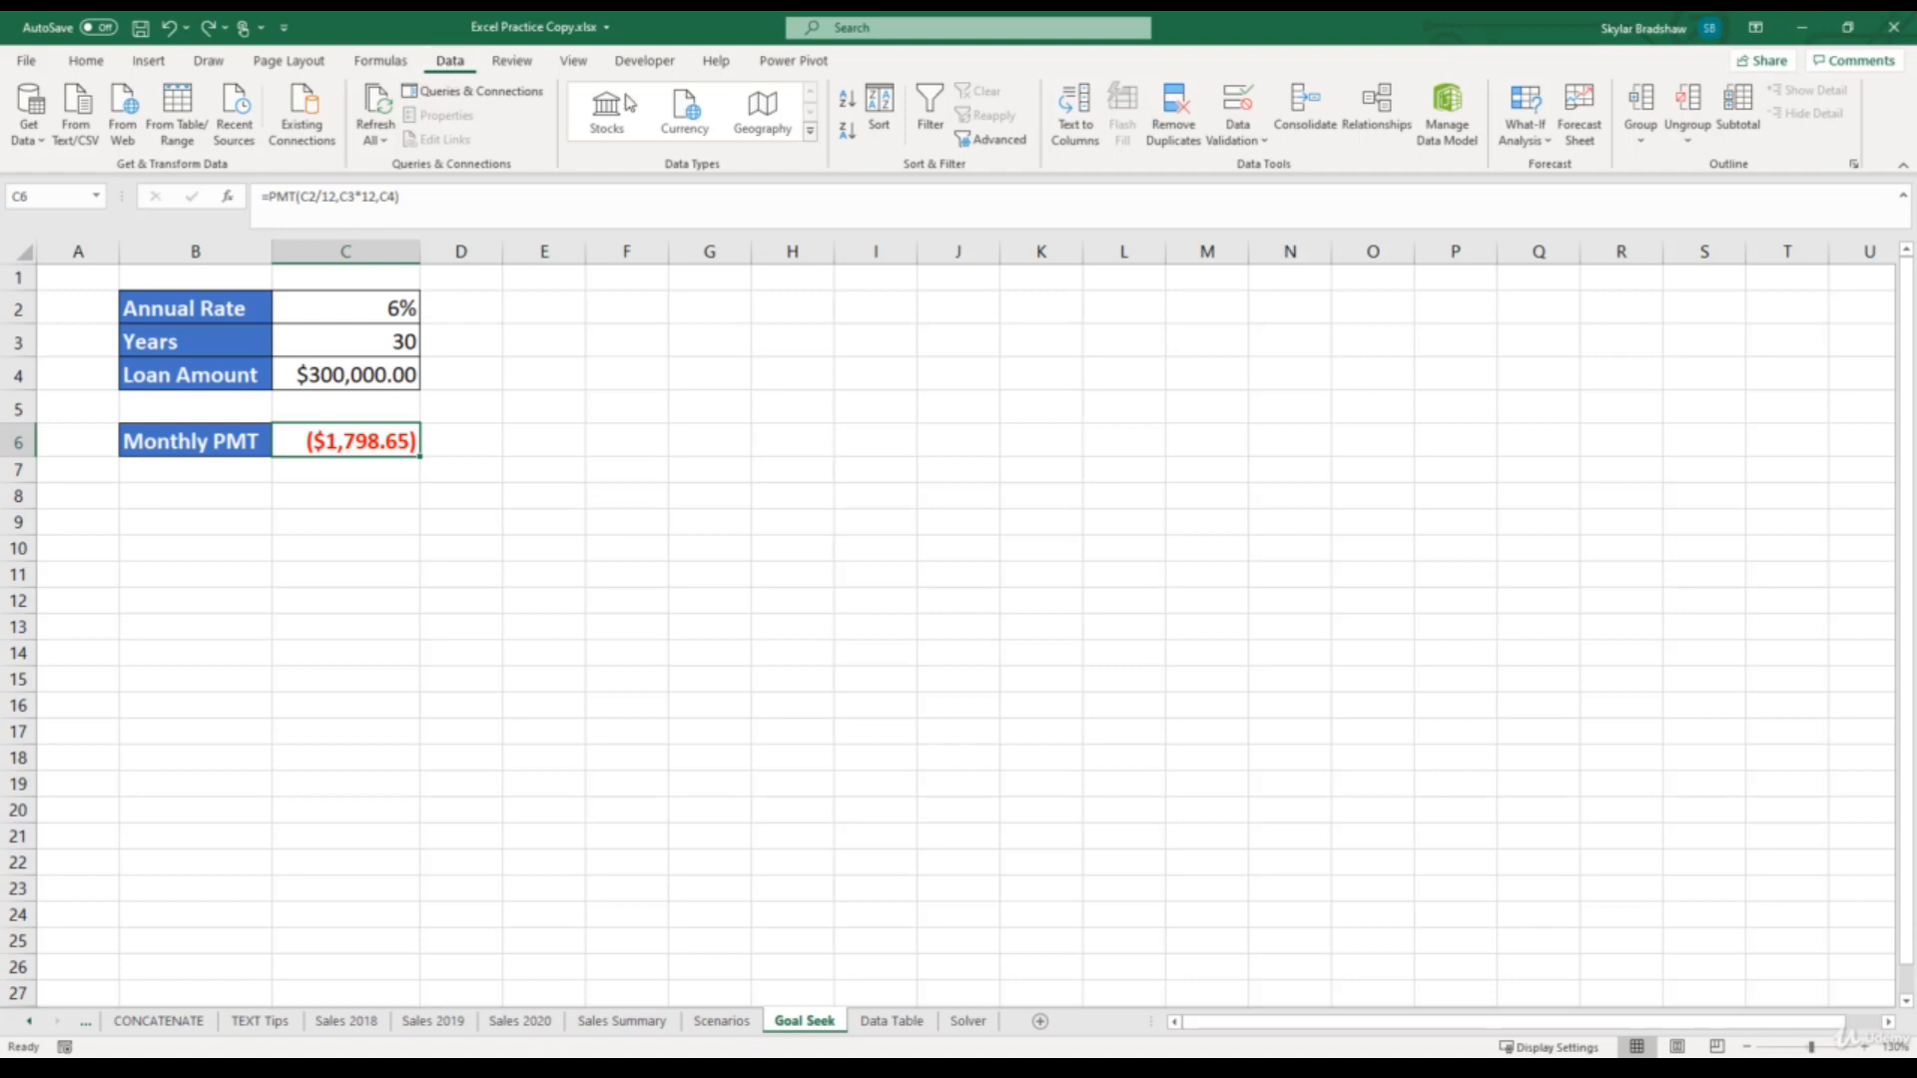
left_click(1506, 140)
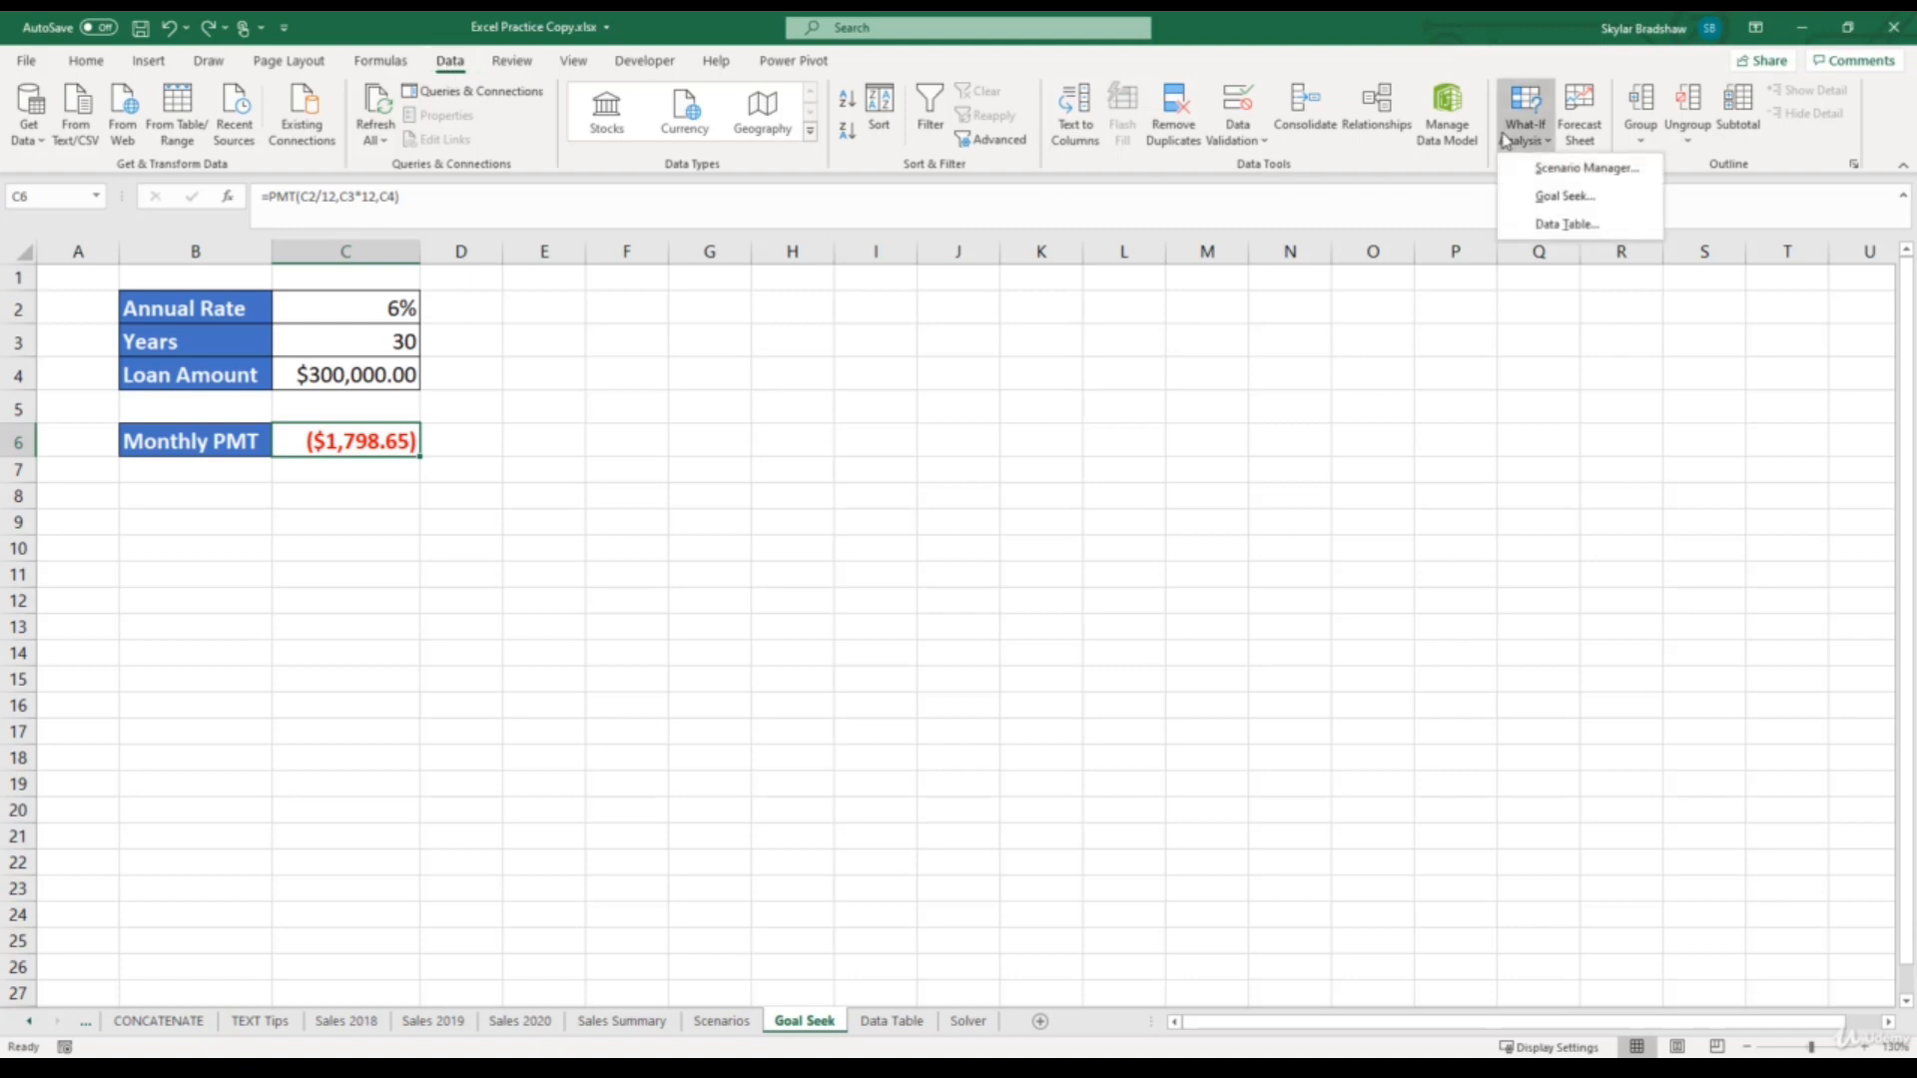
left_click(1560, 196)
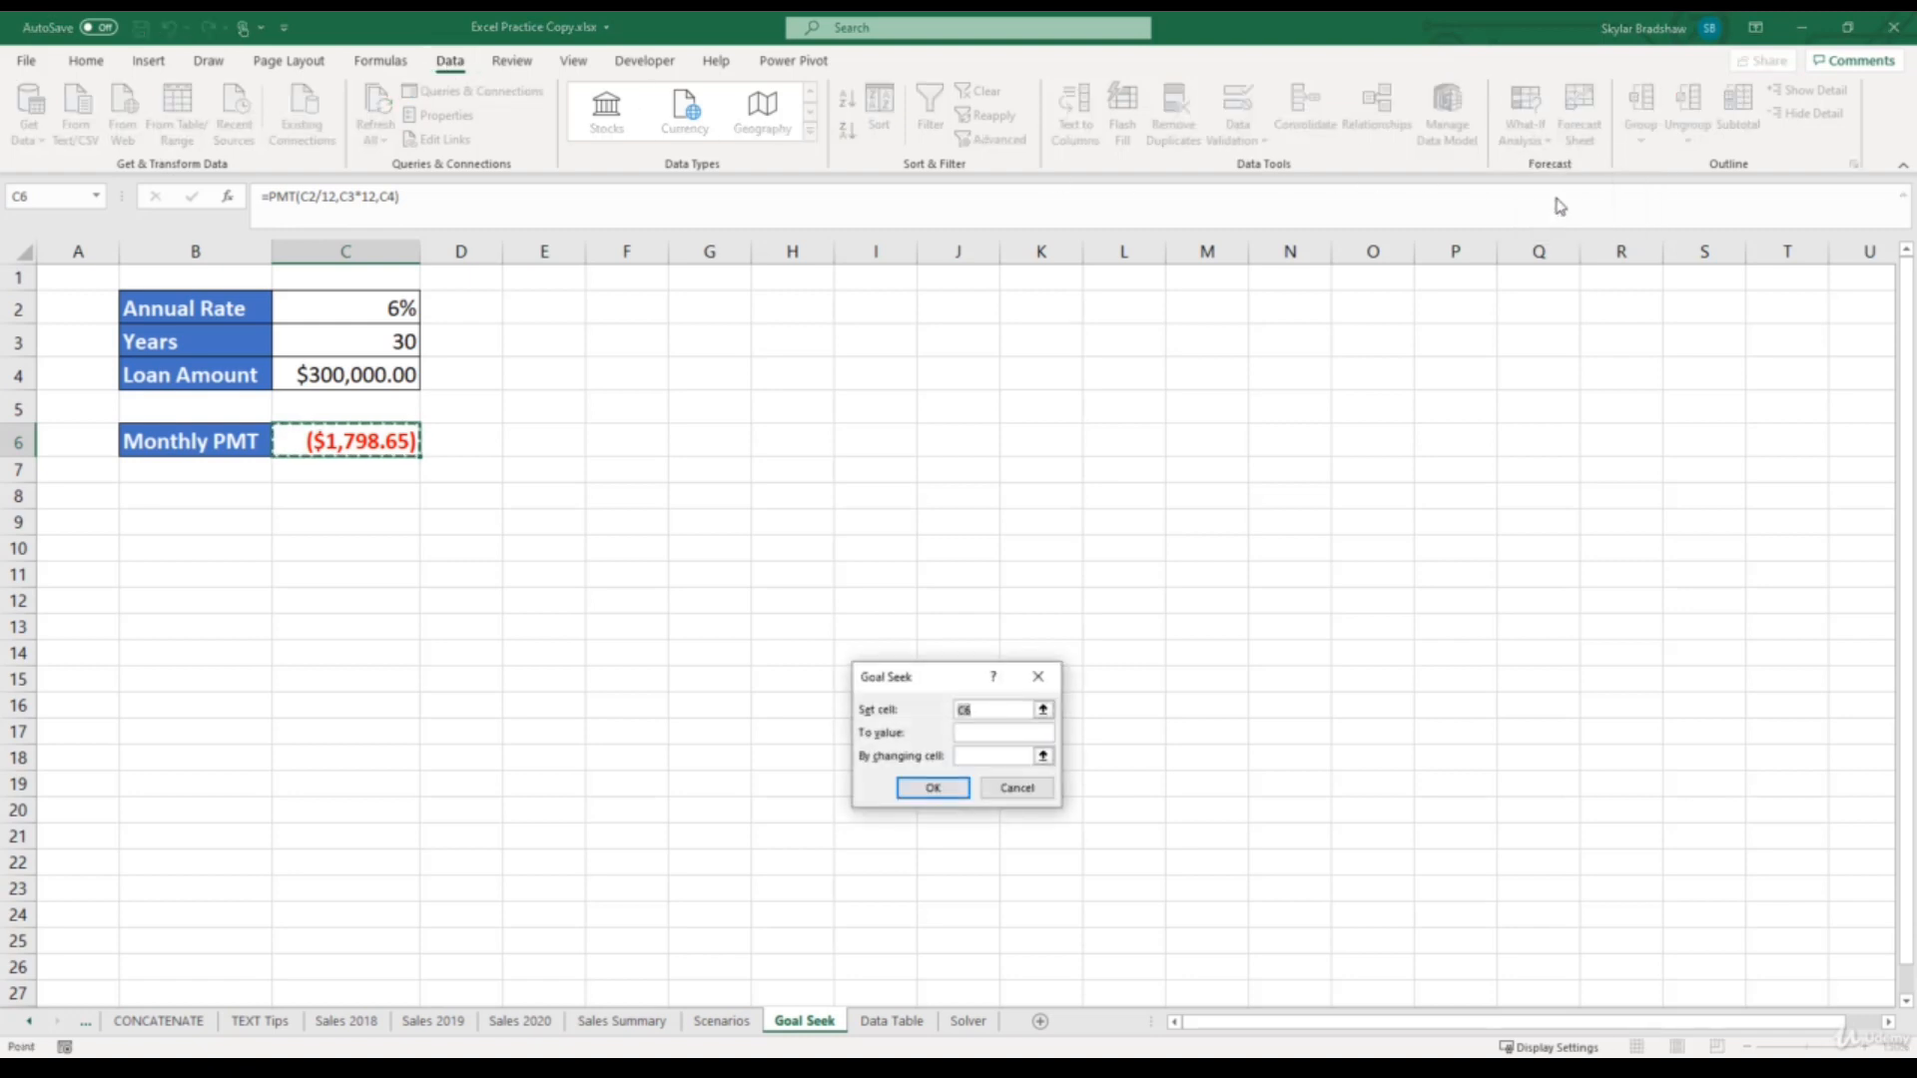
left_click(995, 734)
type("-1250")
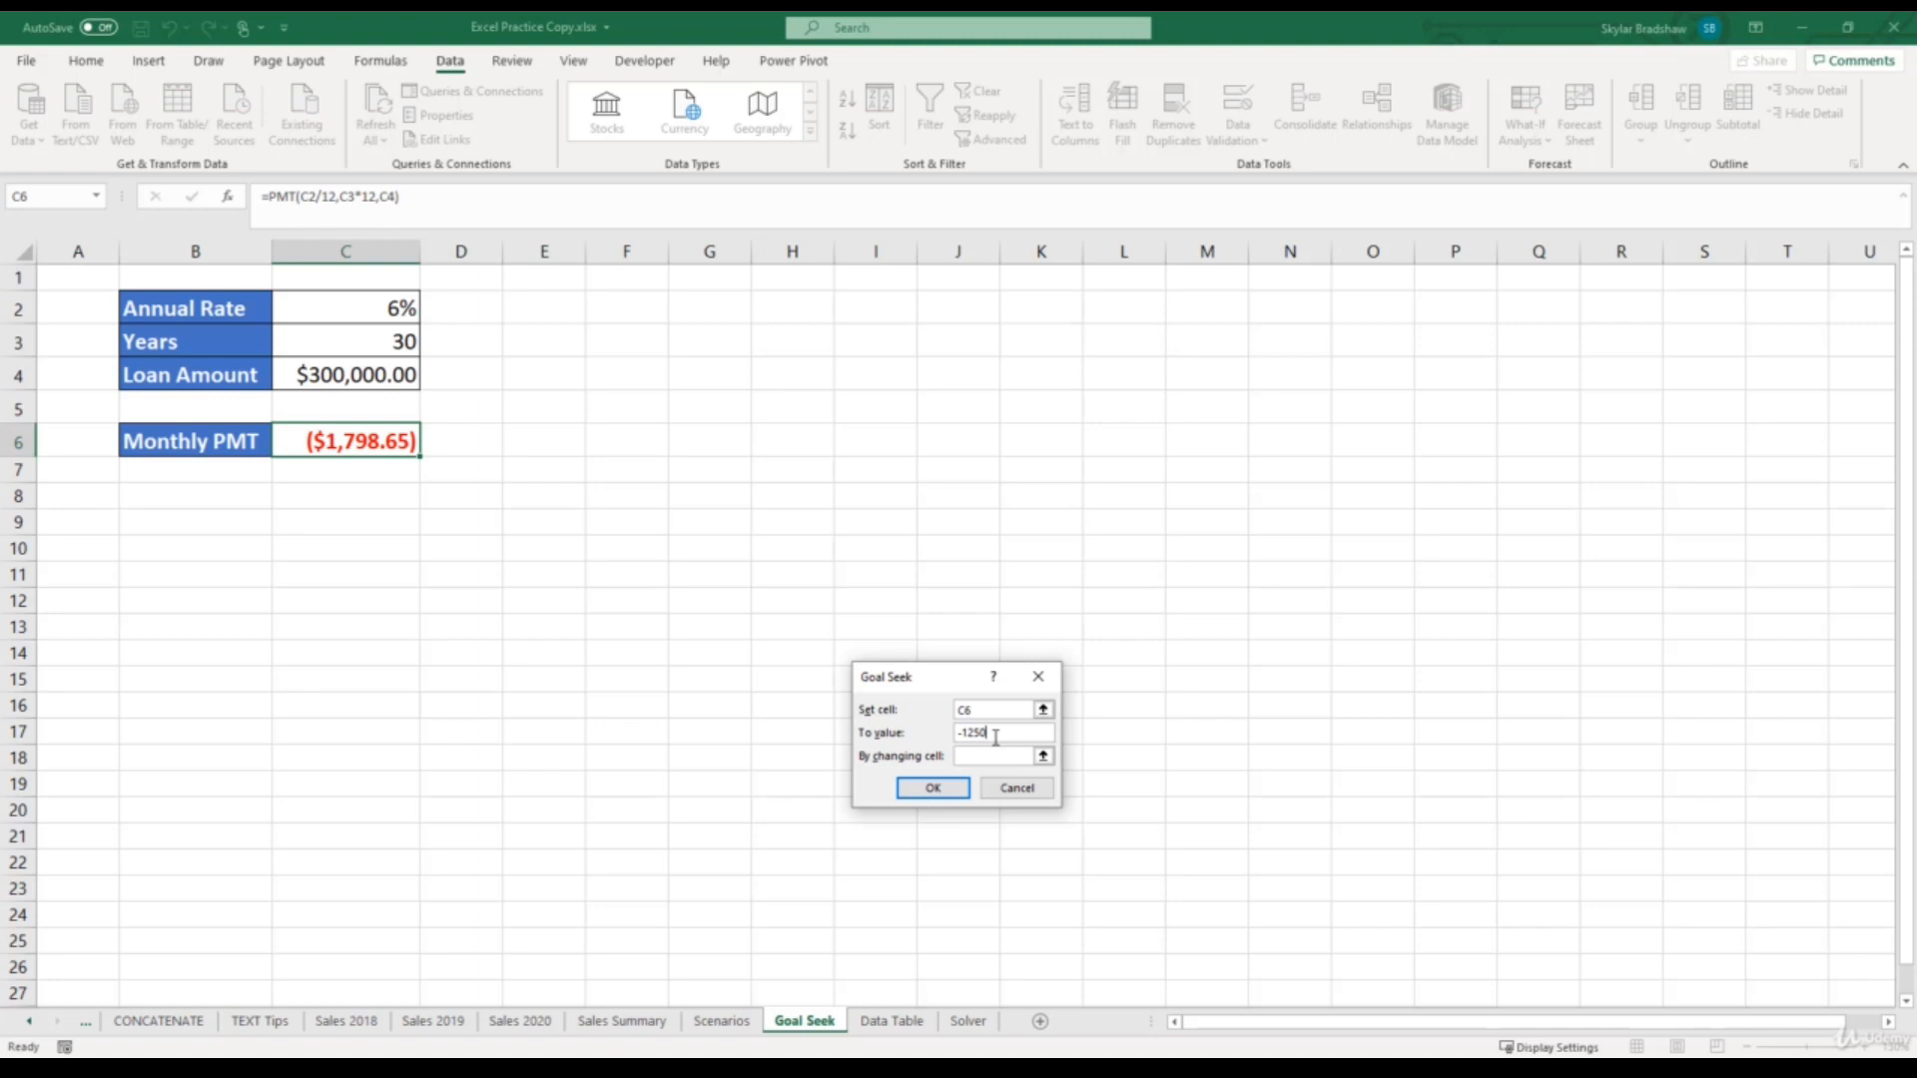
left_click(996, 757)
left_click(357, 306)
left_click(910, 791)
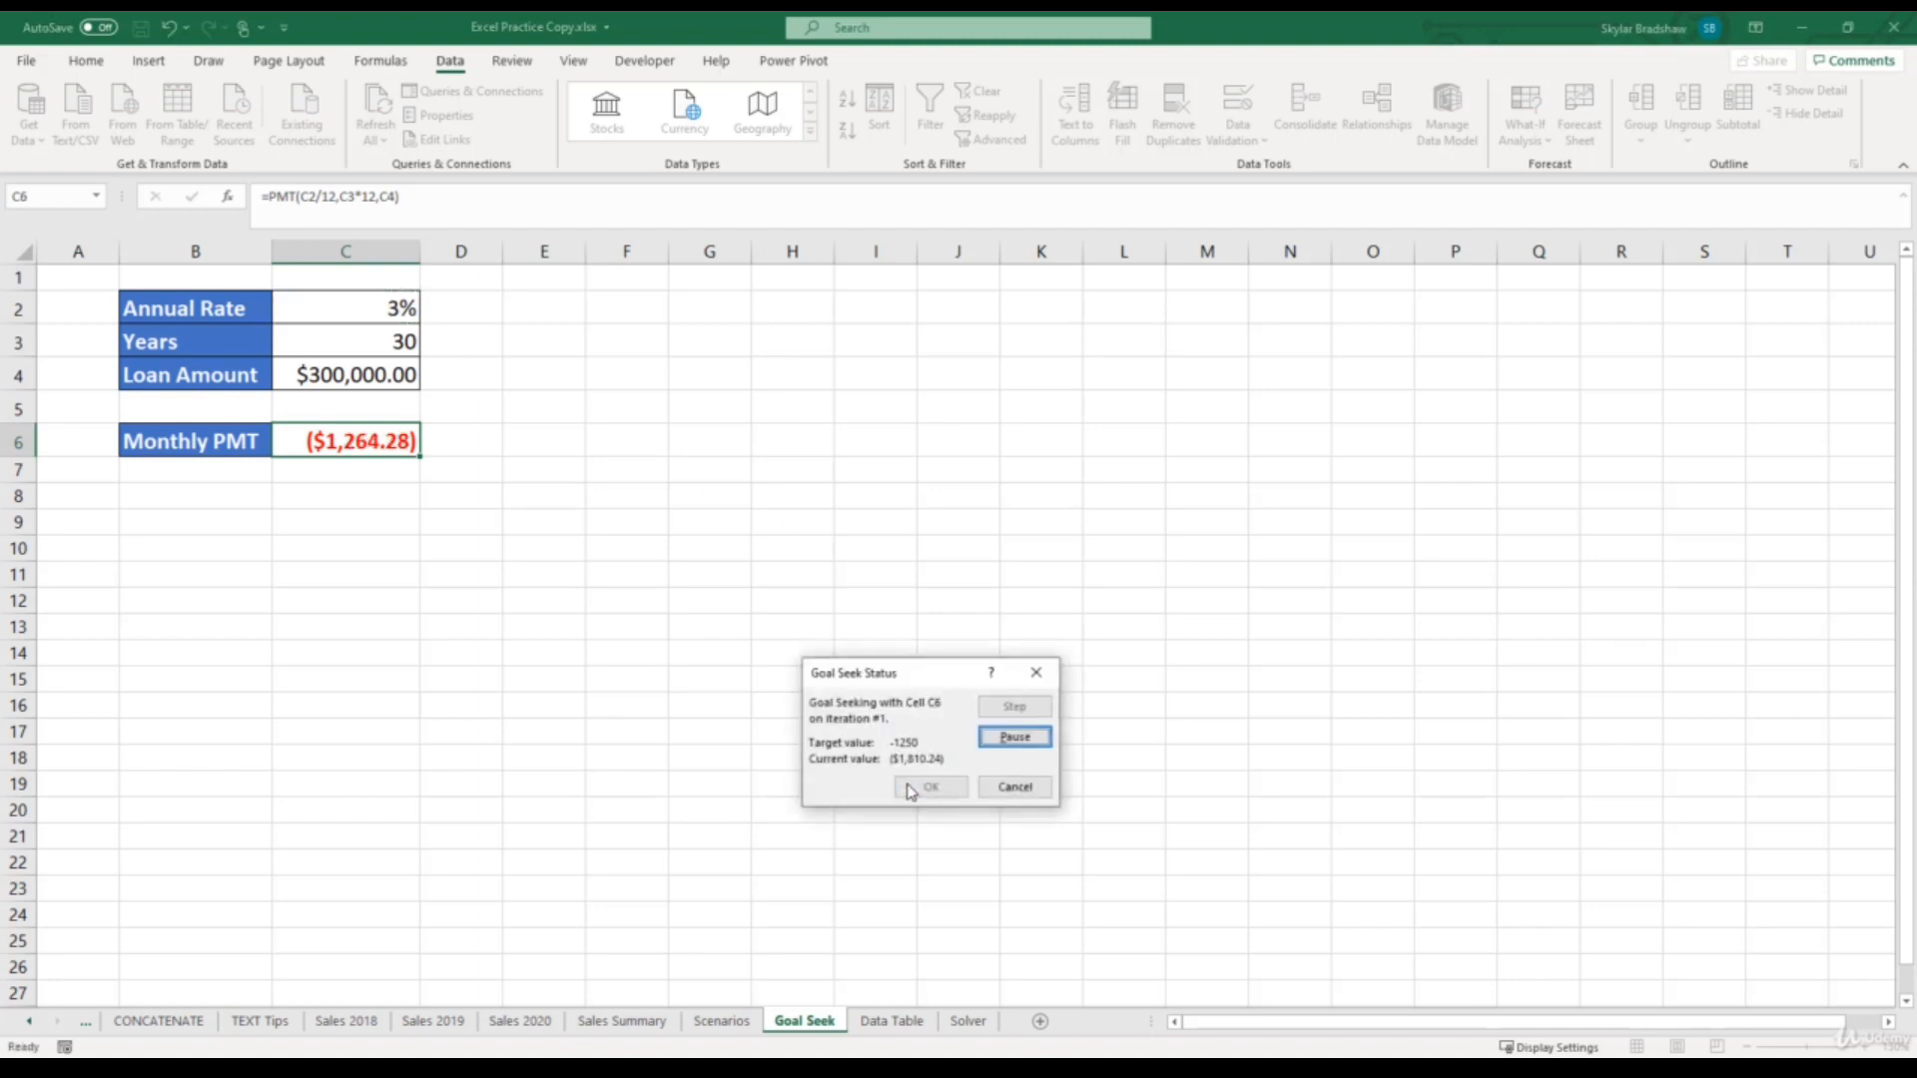